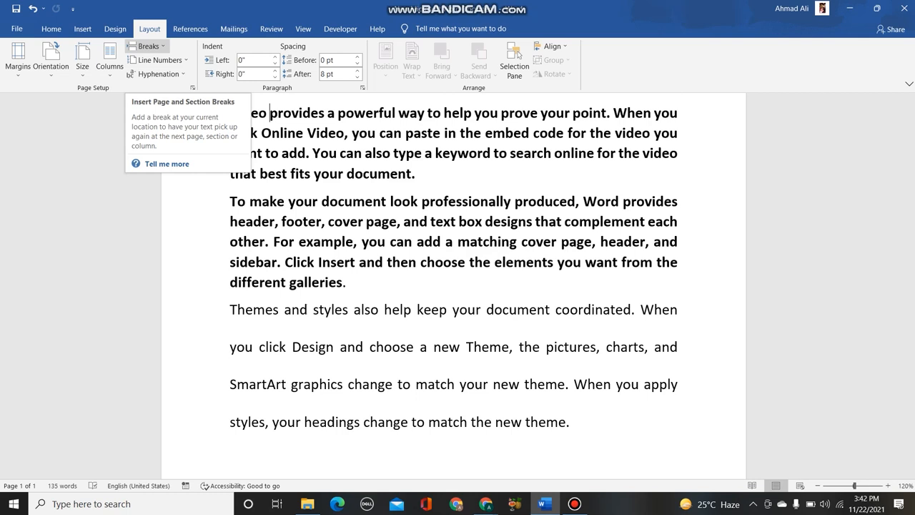
pyautogui.click(146, 45)
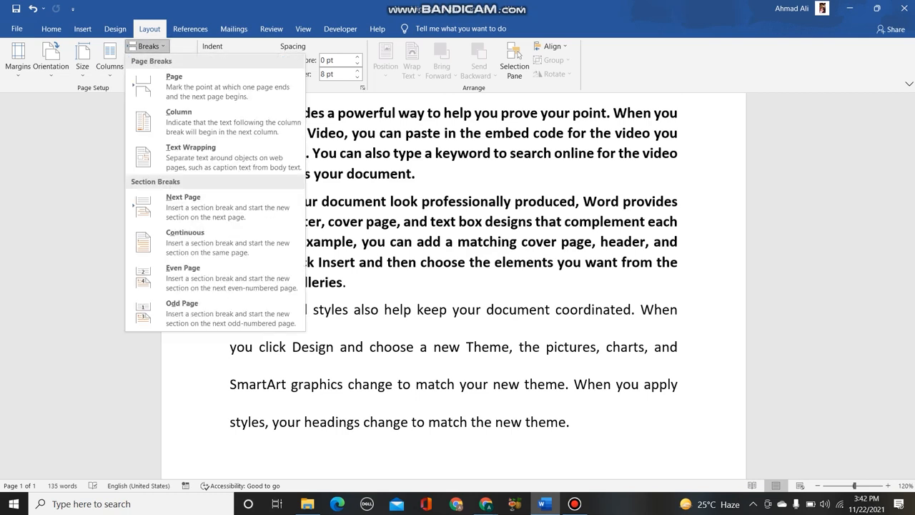
pyautogui.click(146, 46)
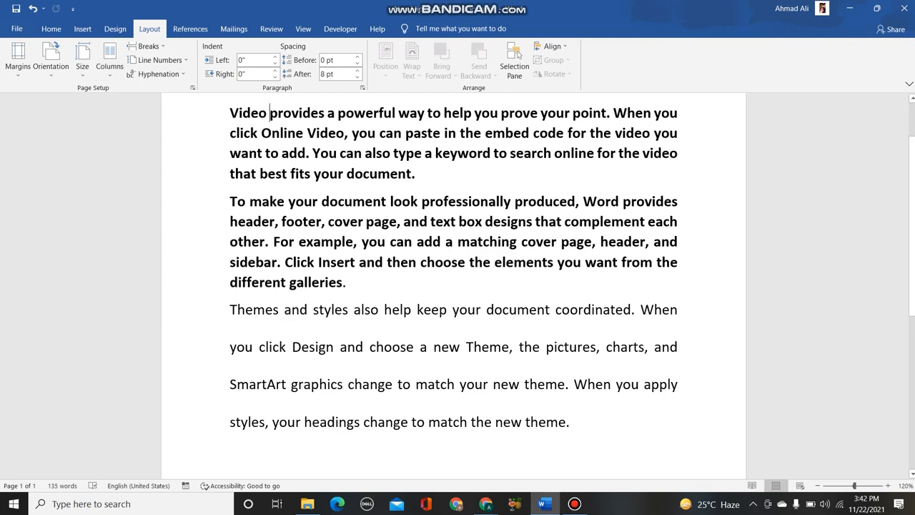
# Lay out the first paragraph in two columns and switch it to three columns
pyautogui.moveTo(230, 113); pyautogui.dragTo(418, 179)
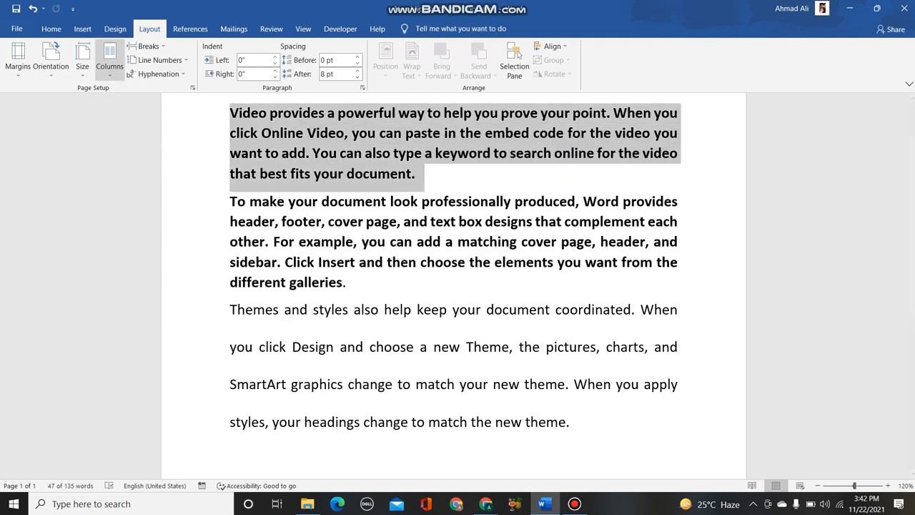
pyautogui.click(109, 59)
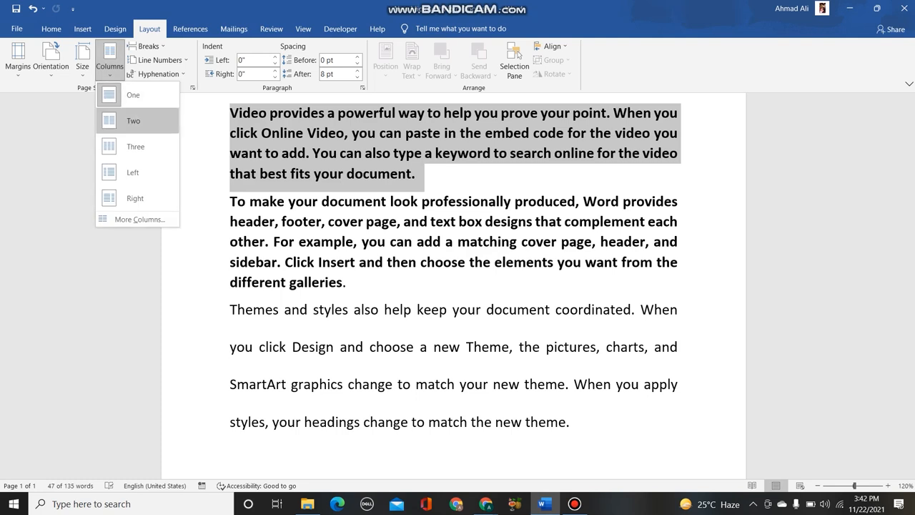
pyautogui.click(133, 120)
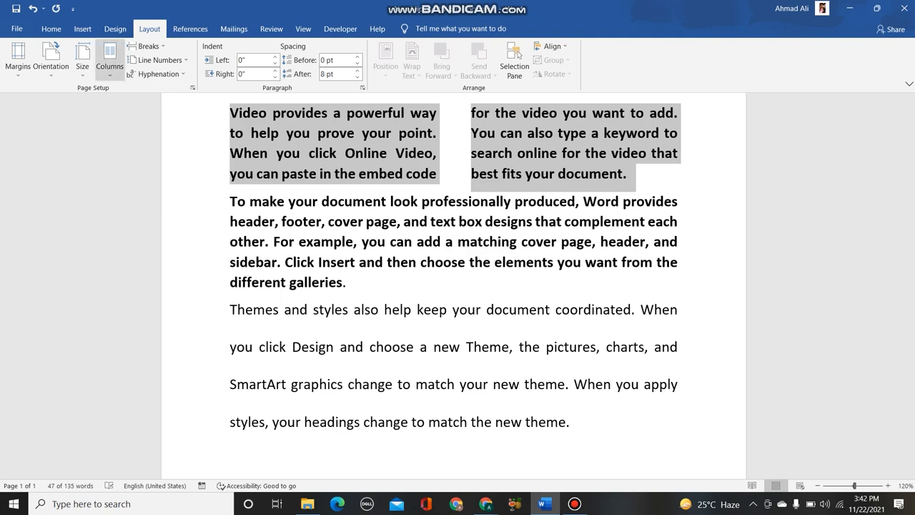
pyautogui.click(110, 58)
pyautogui.click(133, 147)
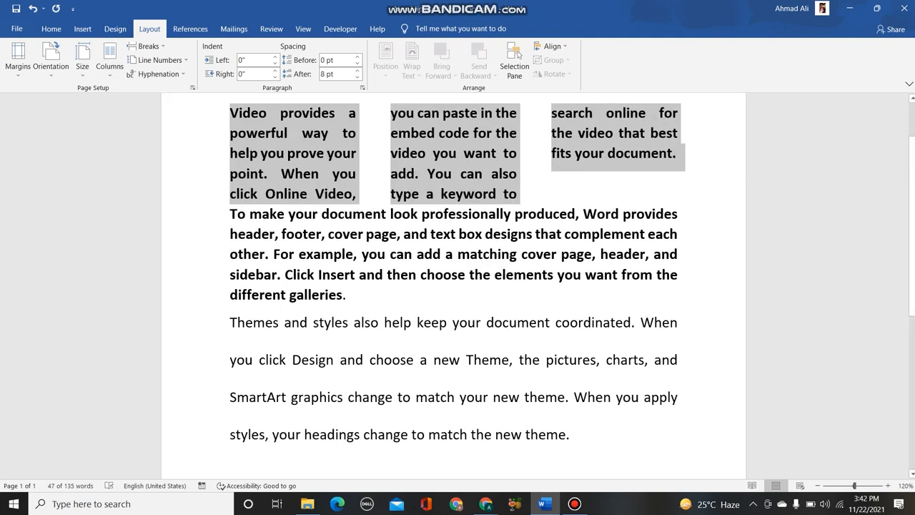
# Set a custom layout of 4 equal-width columns for the selected first paragraph
pyautogui.click(109, 59)
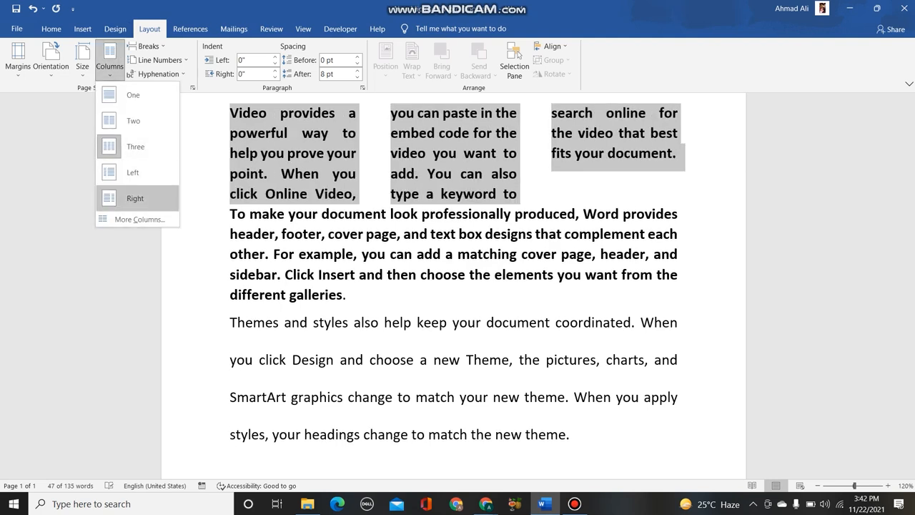
pyautogui.click(139, 219)
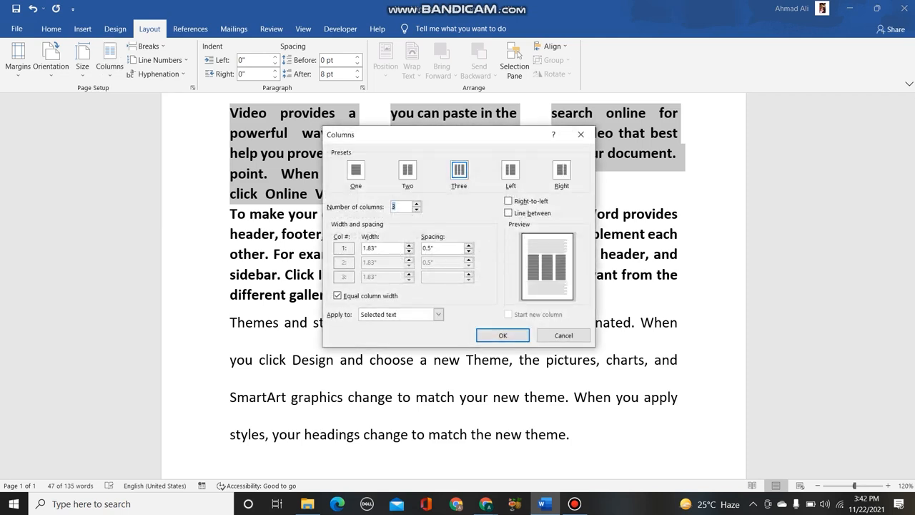
pyautogui.click(417, 204)
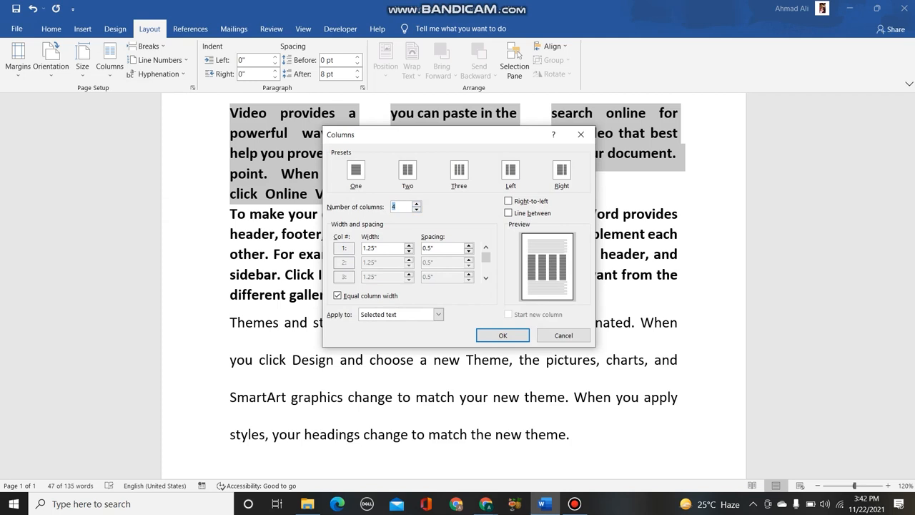
pyautogui.click(502, 335)
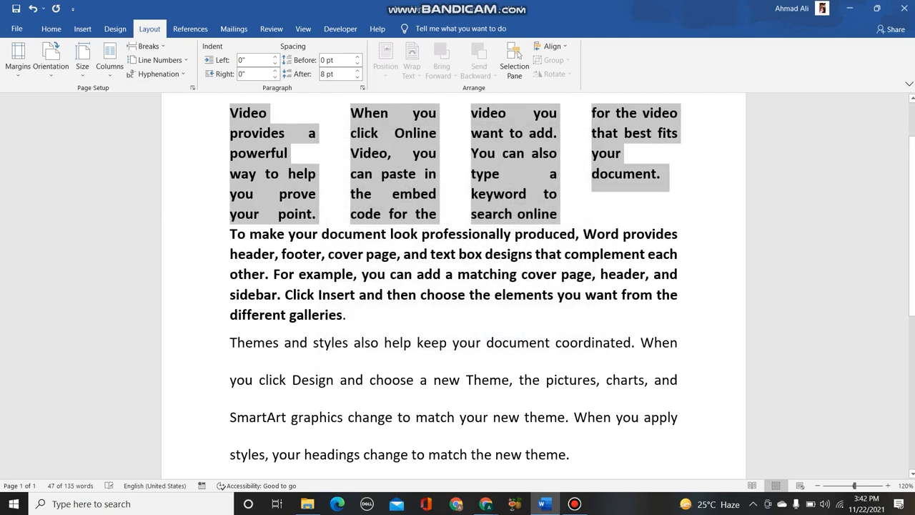
pyautogui.scroll(2, 453, 286)
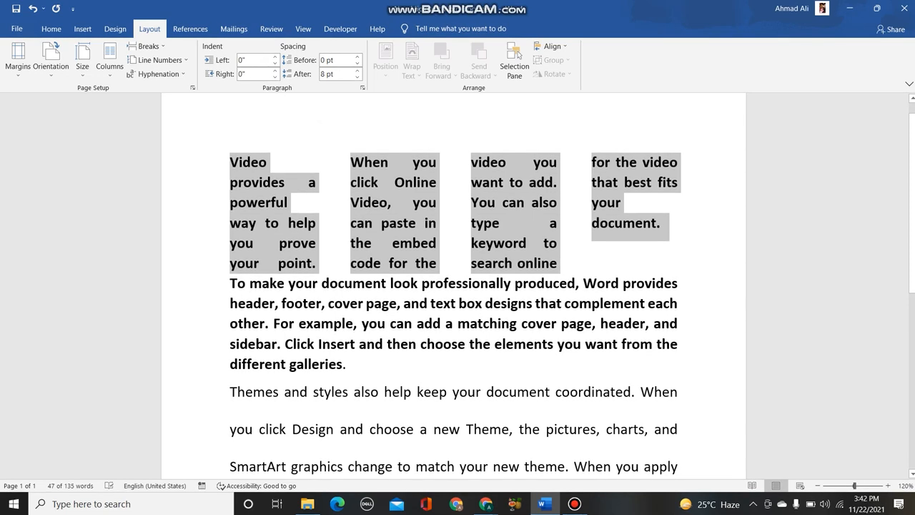
# Try left alignment on the four-column paragraph and return it to justified alignment
pyautogui.hotkey('ctrl', 'l')
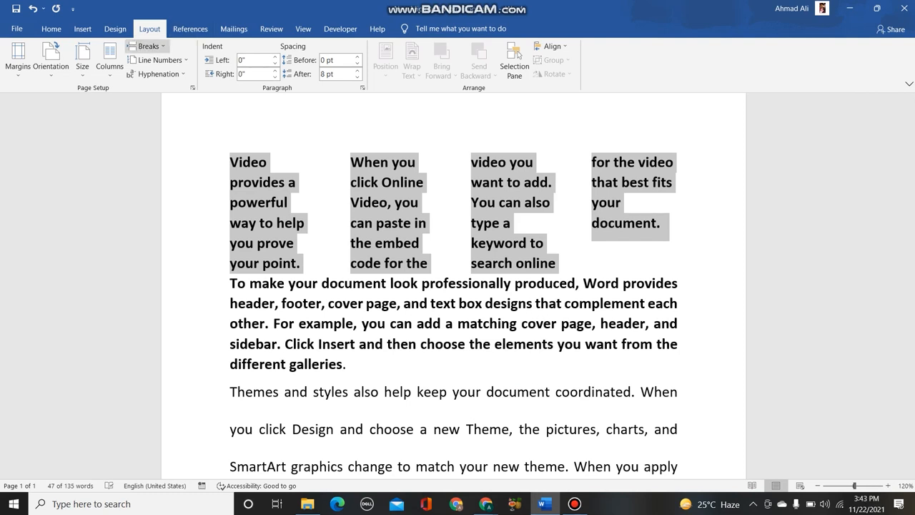
pyautogui.click(148, 46)
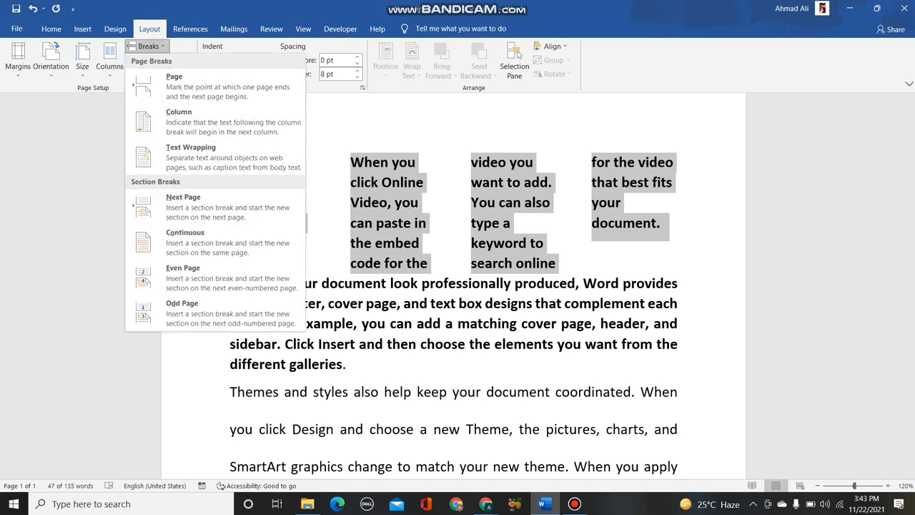
pyautogui.press('Escape')
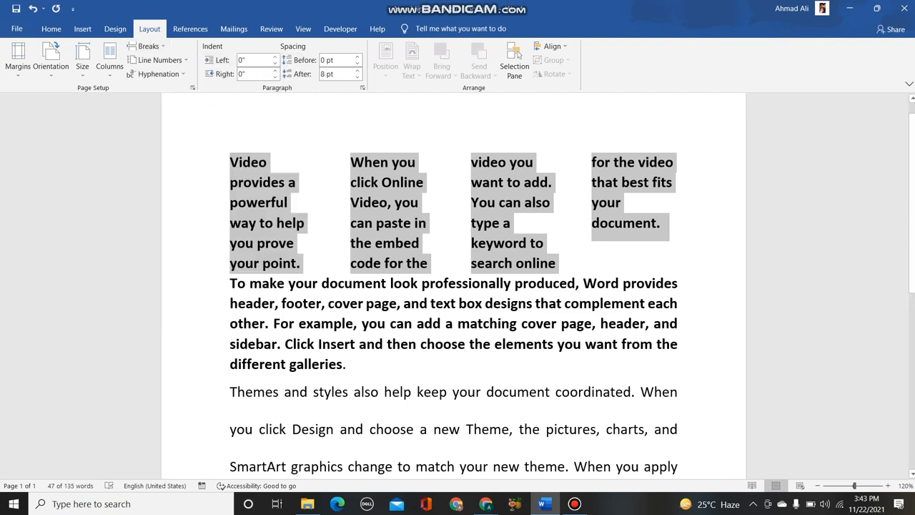
pyautogui.hotkey('ctrl', 'j')
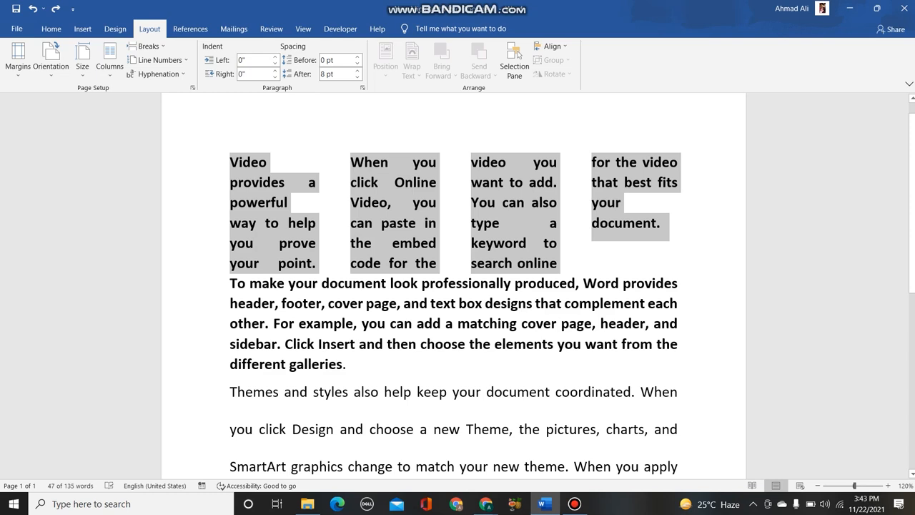
# Insert a page break at the end of the second paragraph, after "different galleries."
pyautogui.click(346, 364)
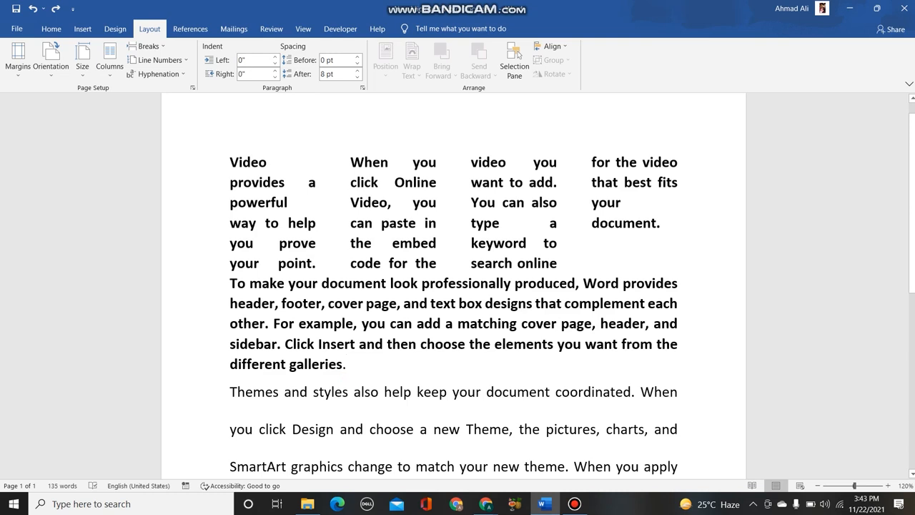
pyautogui.click(147, 46)
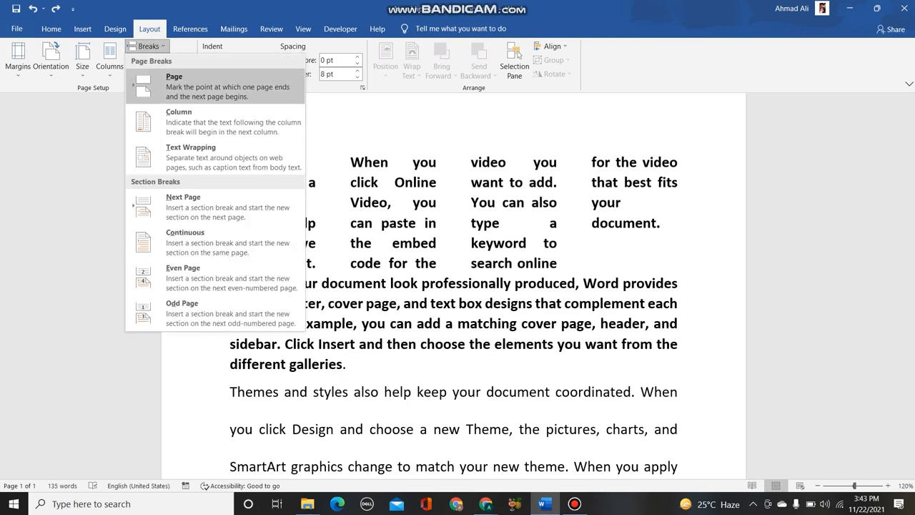
pyautogui.click(168, 84)
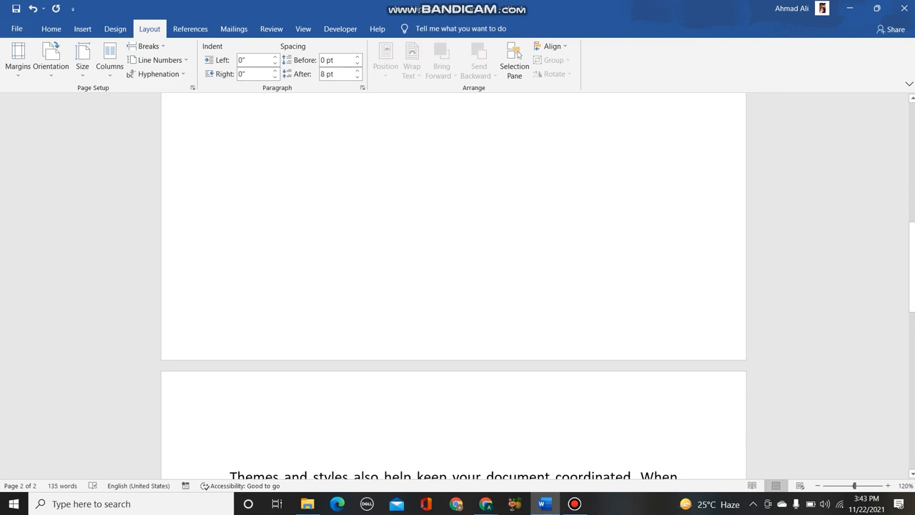
# Examine how the page break divides the text between the two pages, viewing them side by side and enlarged
pyautogui.scroll(-9, 453, 286)
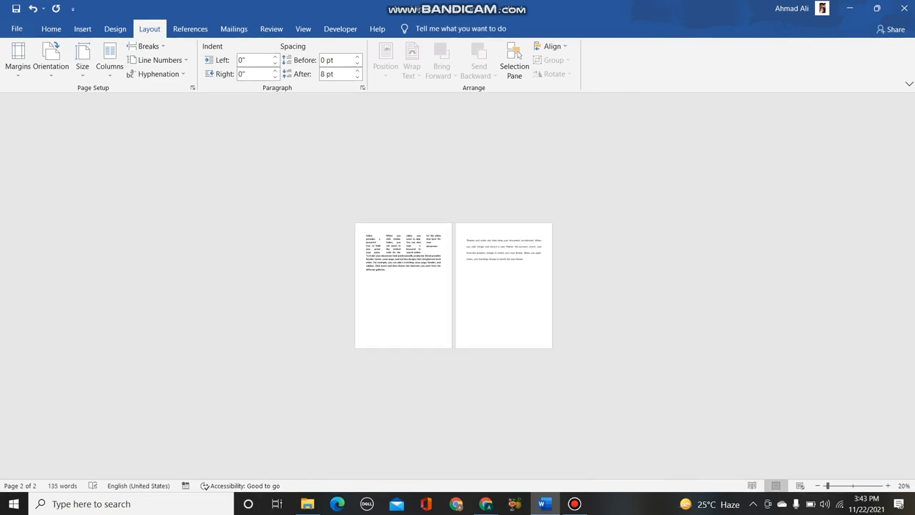
pyautogui.scroll(4, 454, 286)
pyautogui.scroll(1, 453, 286)
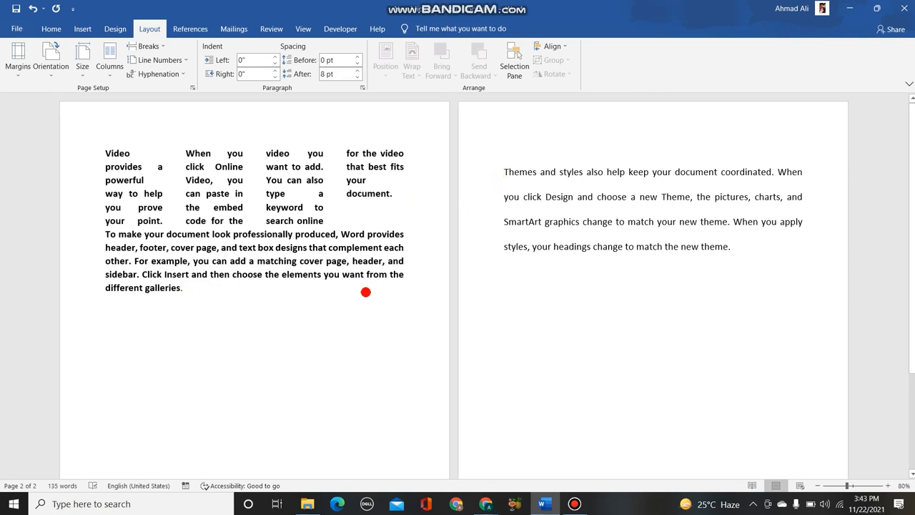
pyautogui.scroll(9, 366, 292)
pyautogui.scroll(12, 453, 286)
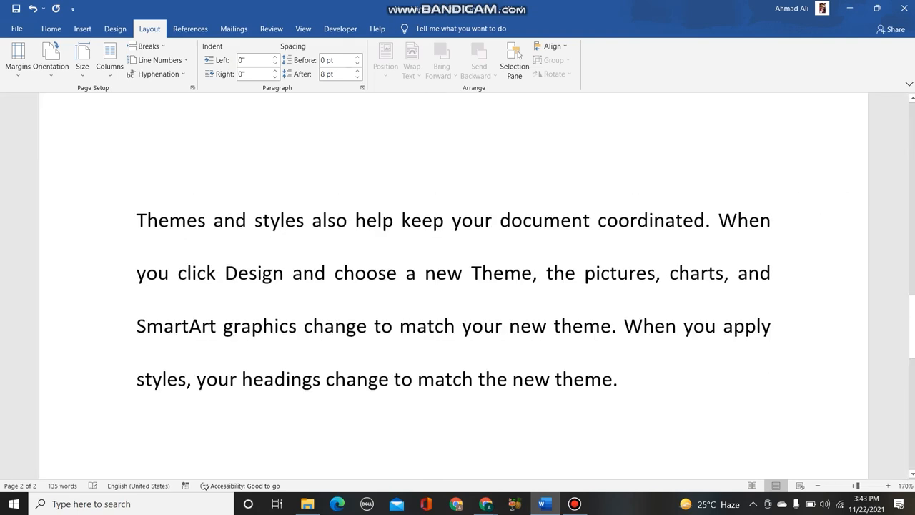
pyautogui.scroll(-4, 454, 286)
pyautogui.scroll(1, 453, 286)
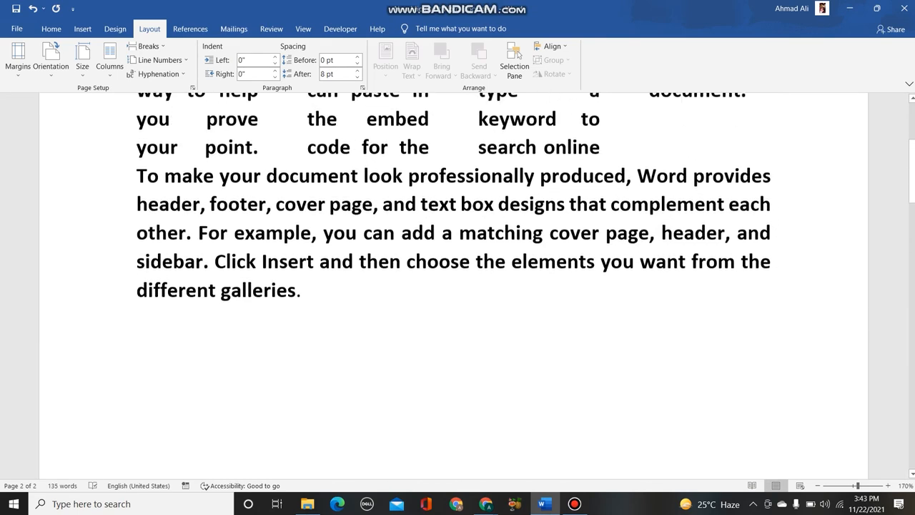
pyautogui.click(157, 60)
pyautogui.click(158, 60)
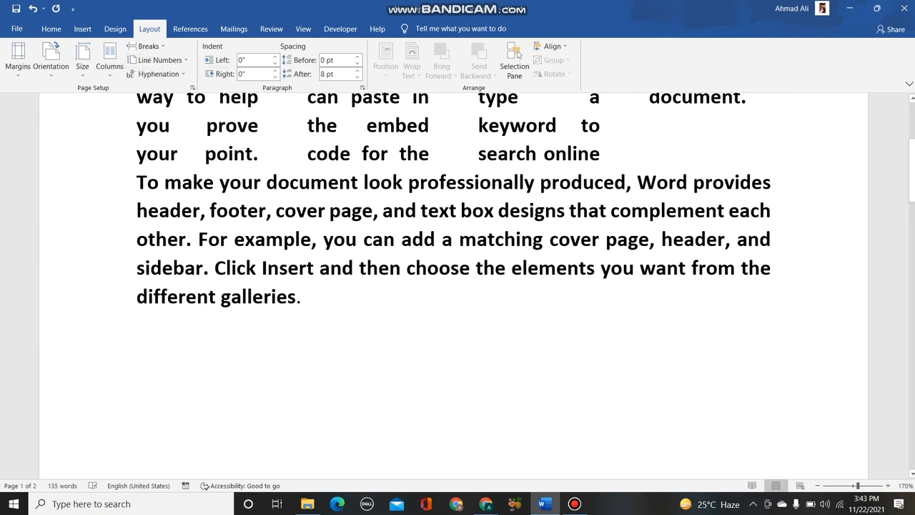
# Undo the page break and all column changes so the first paragraph returns to a single column
pyautogui.hotkey('ctrl', 'z')
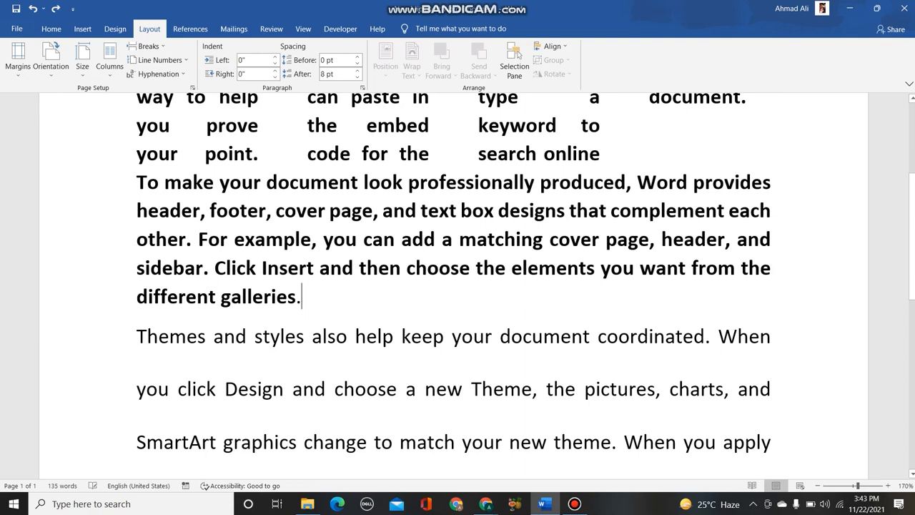
pyautogui.hotkey('ctrl', 'z')
pyautogui.hotkey('ctrl', 'z')
pyautogui.hotkey('ctrl', 'z')
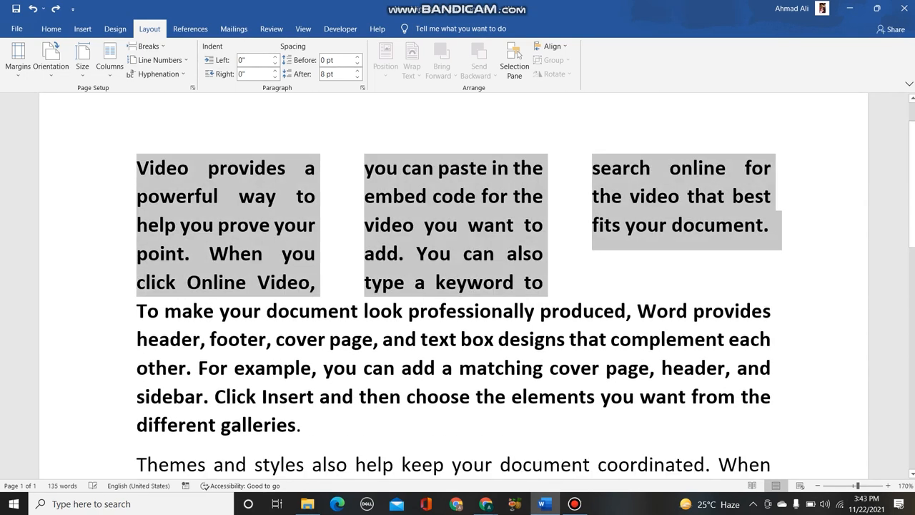
pyautogui.hotkey('ctrl', 'z')
pyautogui.hotkey('ctrl', 'z')
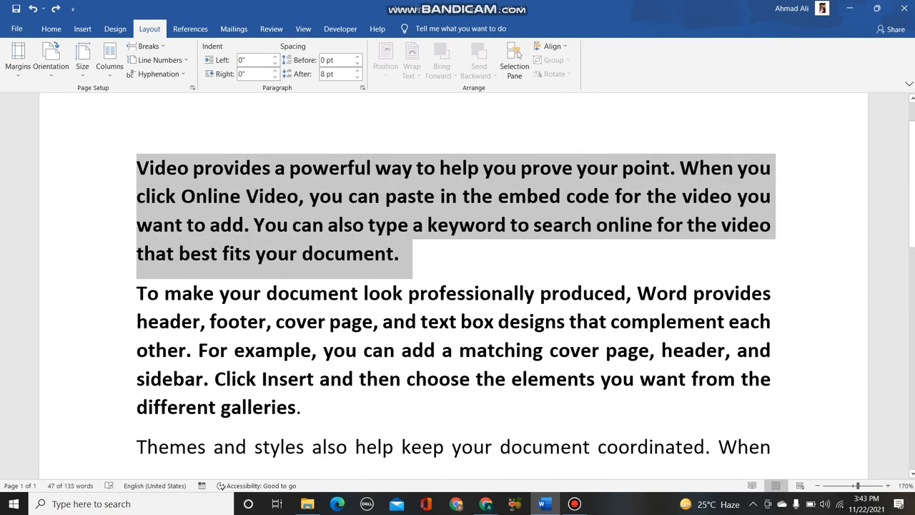
# Select all three paragraphs of the document and apply continuous line numbering
pyautogui.click(402, 254)
pyautogui.scroll(-1, 453, 286)
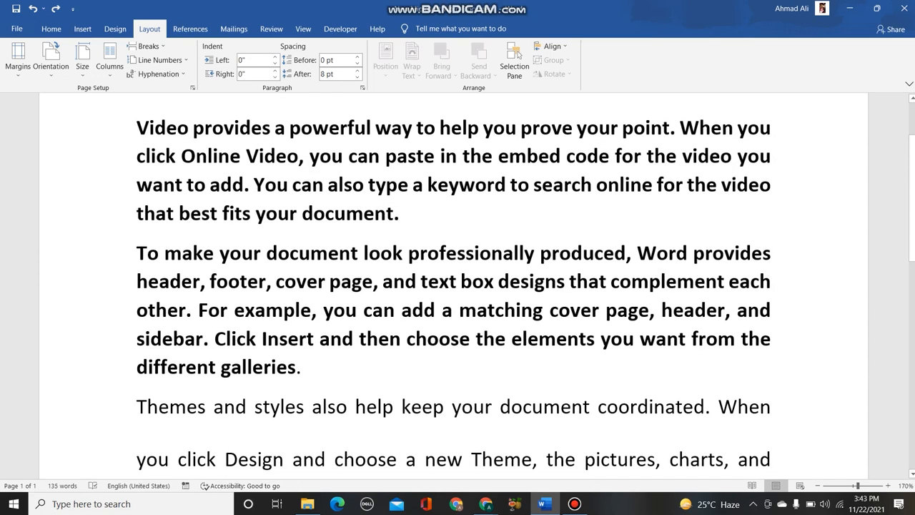
pyautogui.scroll(-4, 454, 286)
pyautogui.scroll(-3, 454, 286)
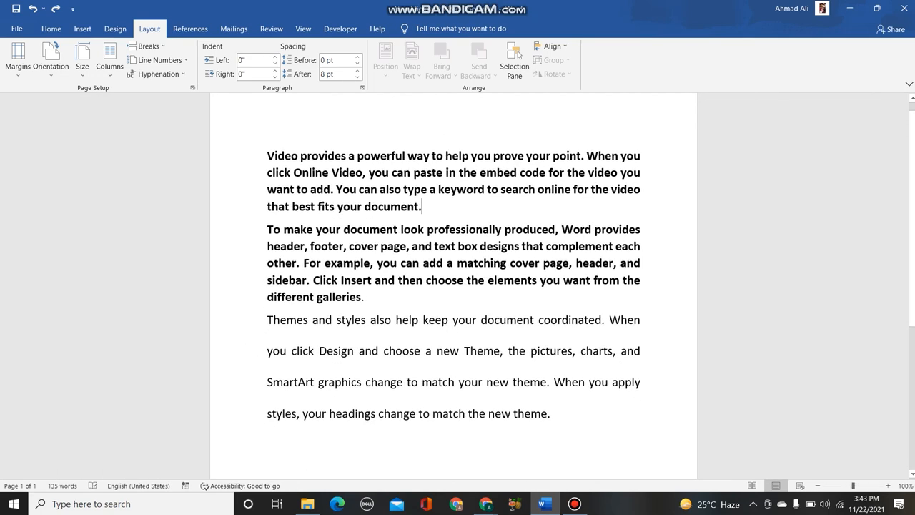
pyautogui.moveTo(268, 155); pyautogui.dragTo(551, 429)
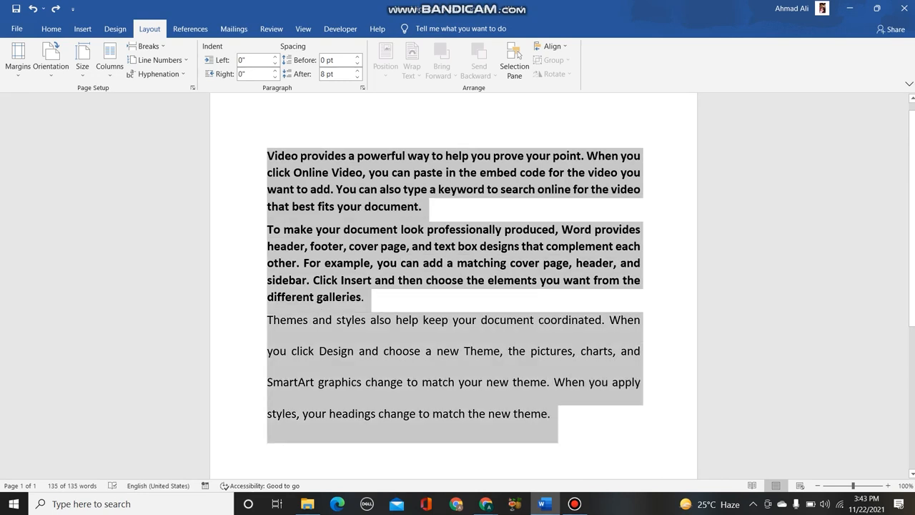
pyautogui.click(159, 60)
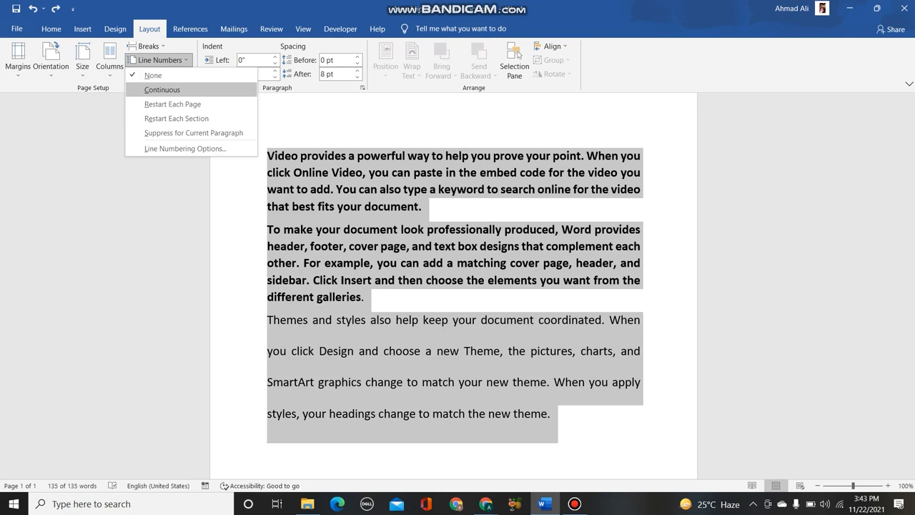
pyautogui.click(163, 90)
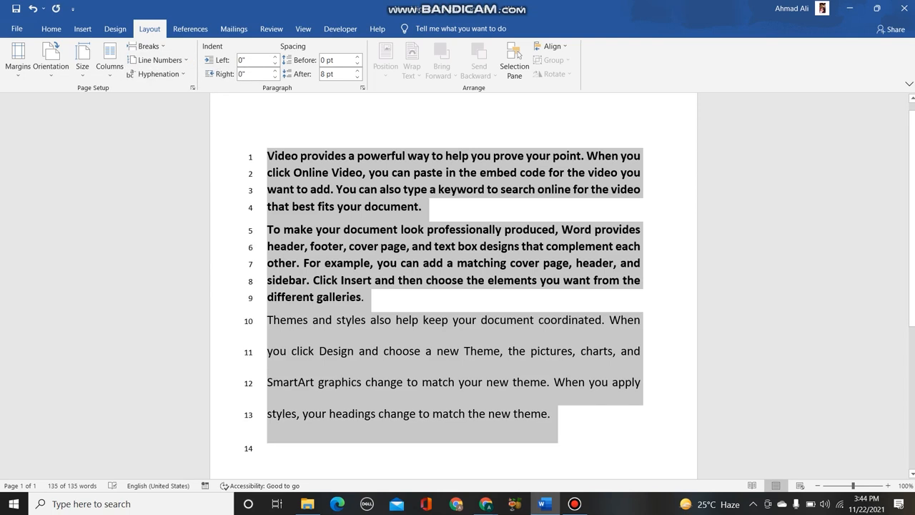
pyautogui.scroll(1, 453, 286)
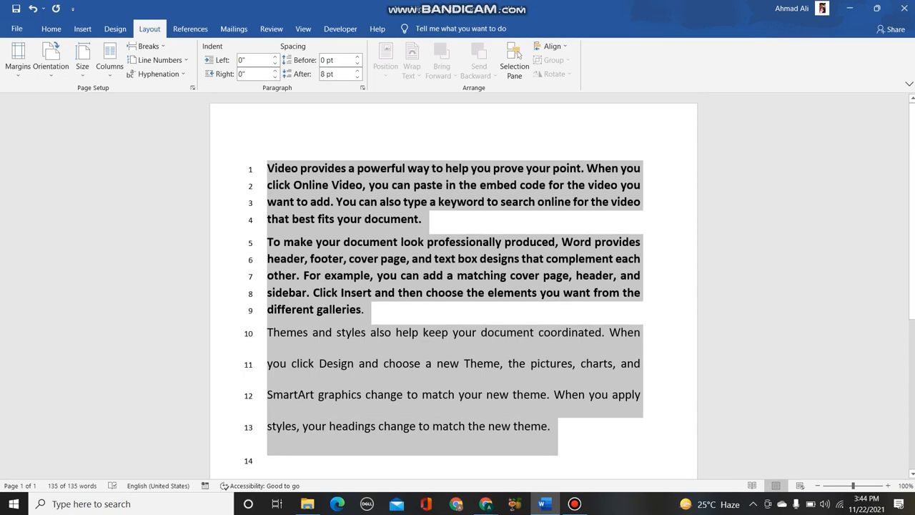
# Try suppressing line numbers for the second paragraph and undo the suppression
pyautogui.click(267, 292)
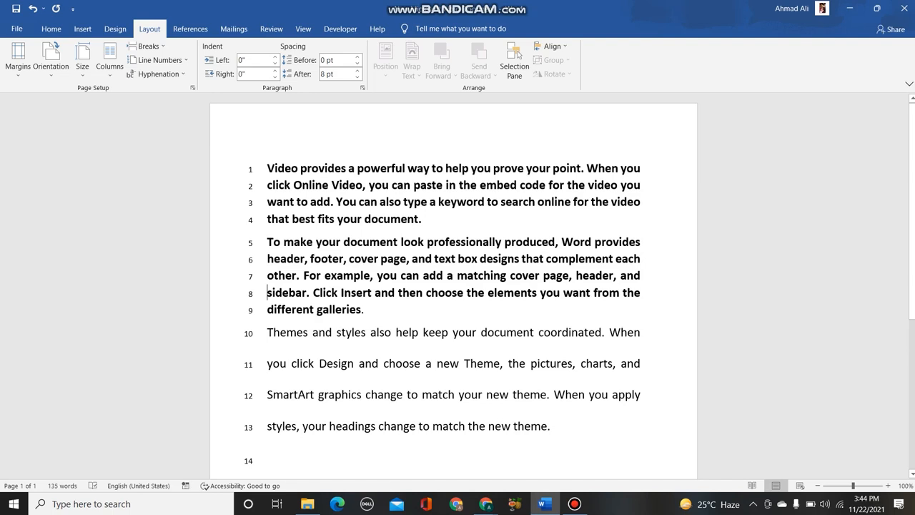
pyautogui.moveTo(266, 242); pyautogui.dragTo(642, 278)
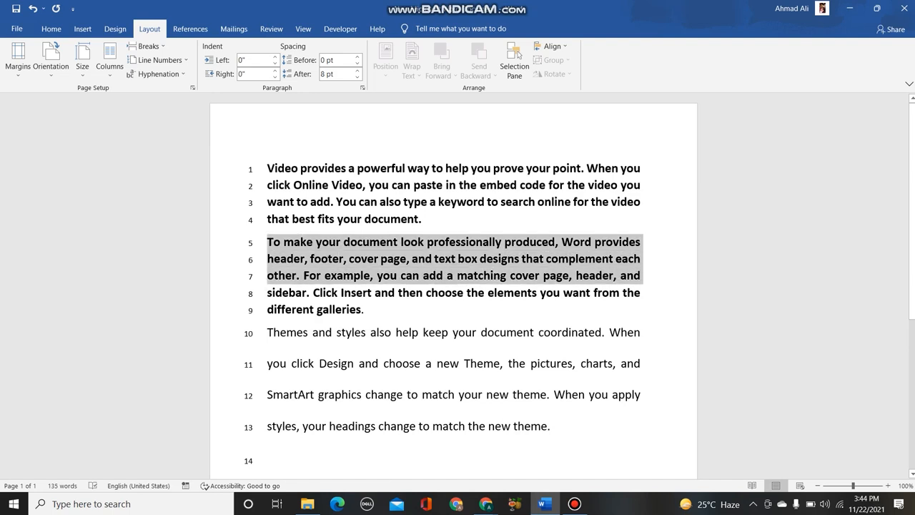
pyautogui.click(159, 60)
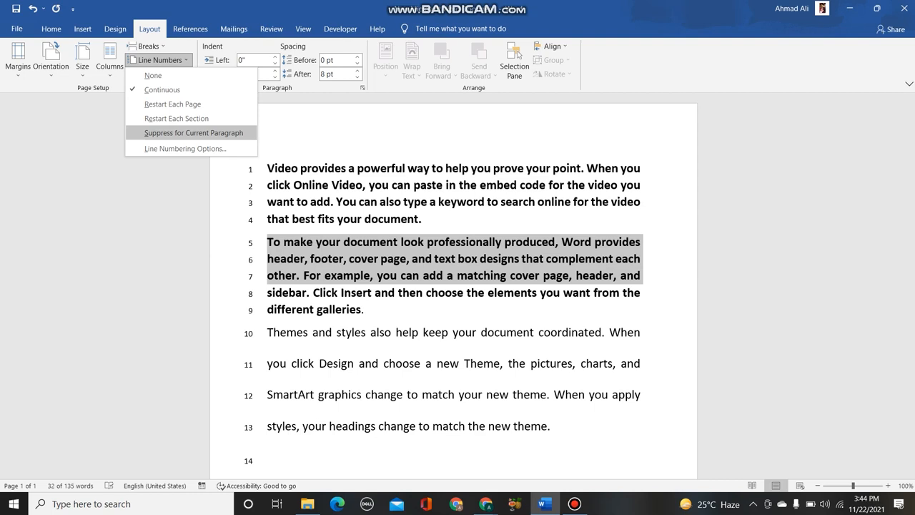
pyautogui.click(194, 133)
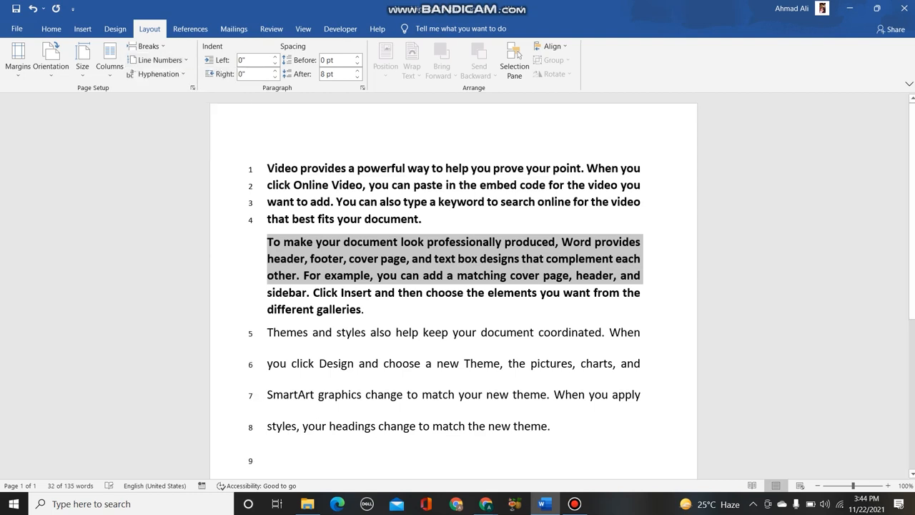
pyautogui.hotkey('ctrl', 'z')
# Change the line numbering to restart at each section
pyautogui.click(159, 60)
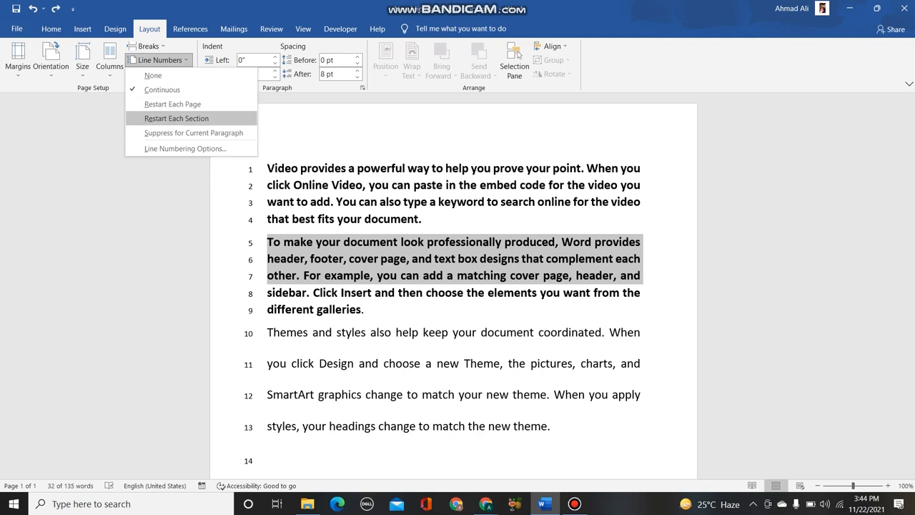
pyautogui.click(176, 118)
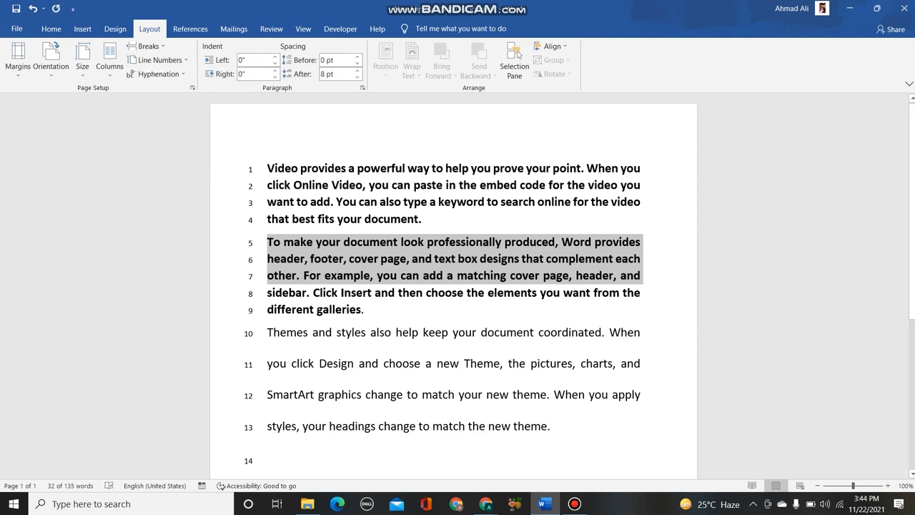
pyautogui.click(159, 60)
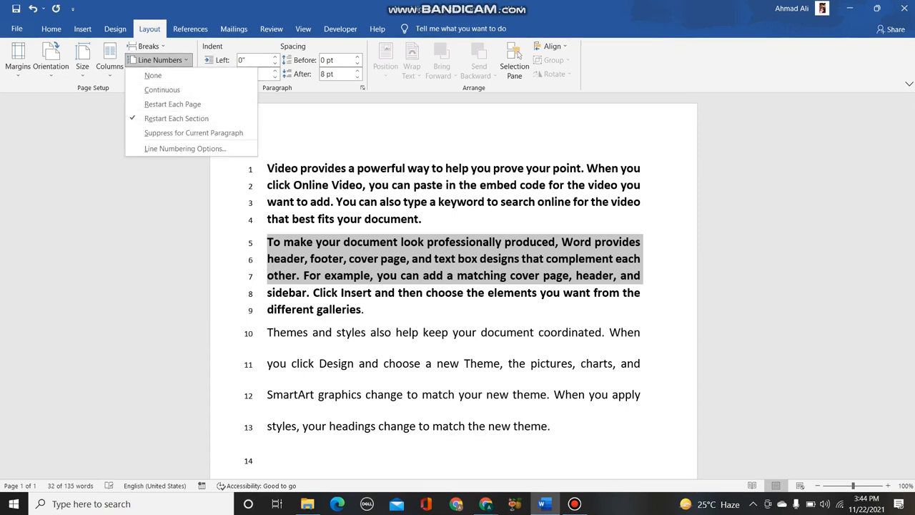
pyautogui.press('Escape')
# Select the whole document, remove its line numbering and clear the selection
pyautogui.hotkey('ctrl', 'a')
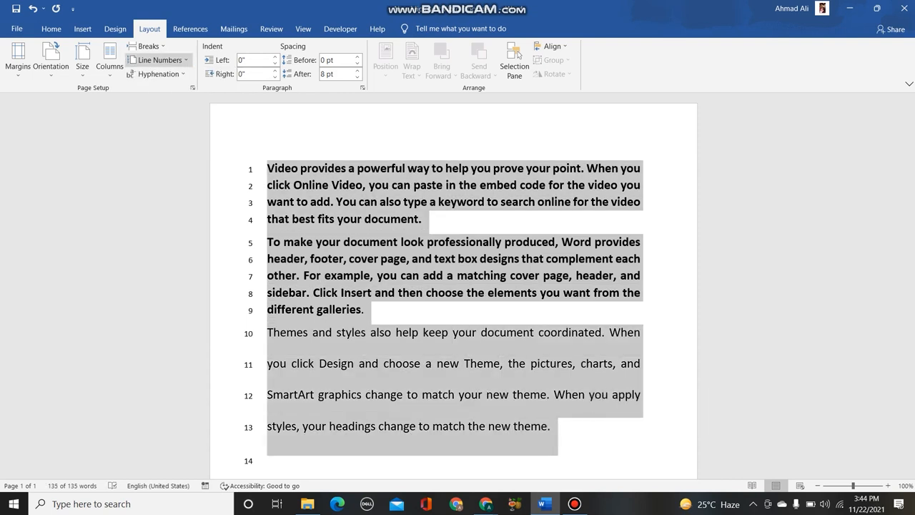
pyautogui.click(158, 60)
pyautogui.click(153, 75)
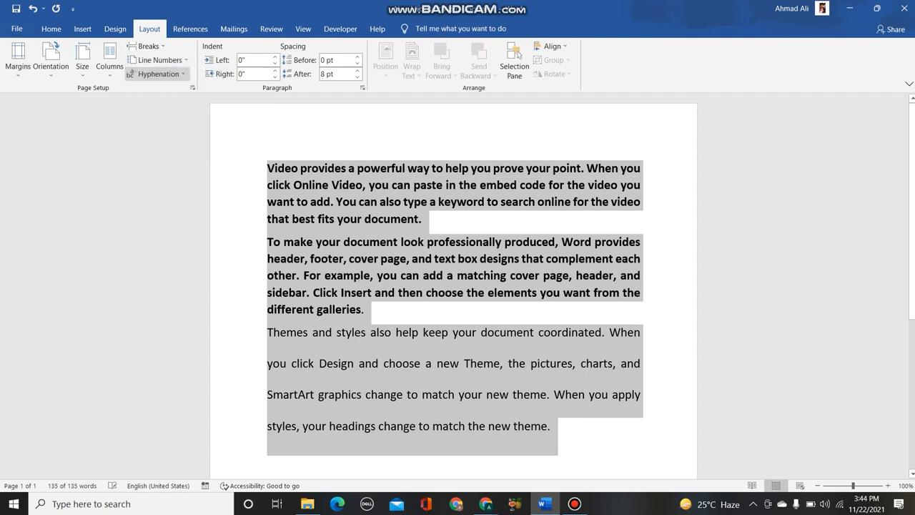
pyautogui.click(437, 259)
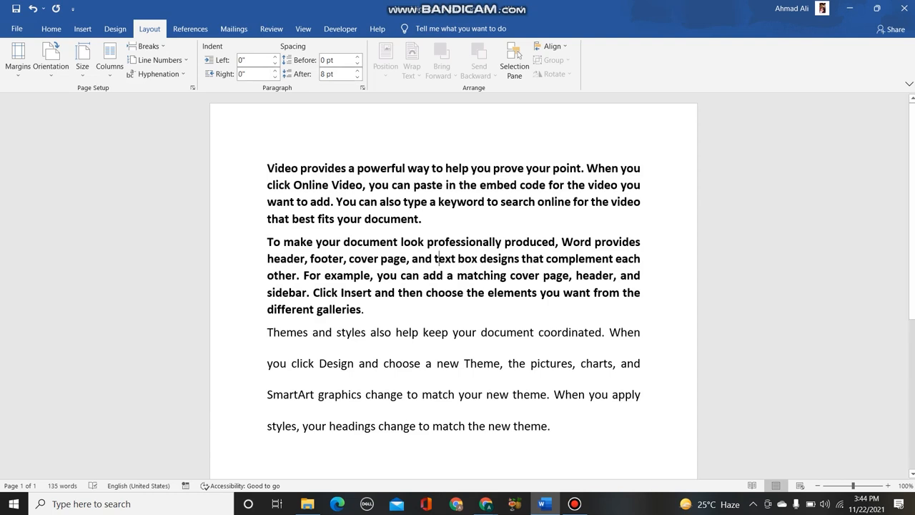
# Select the first paragraph and set its left indent to 2.4 inches
pyautogui.moveTo(267, 168); pyautogui.dragTo(429, 219)
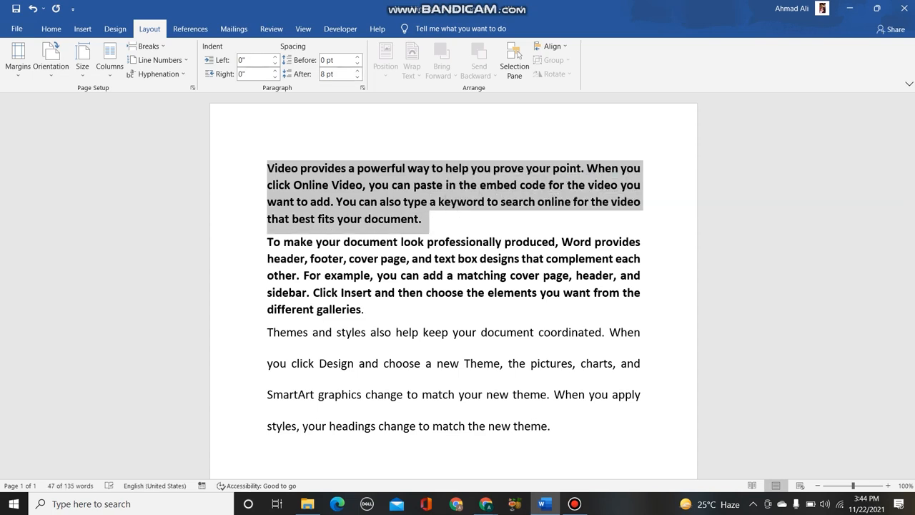
pyautogui.click(275, 56)
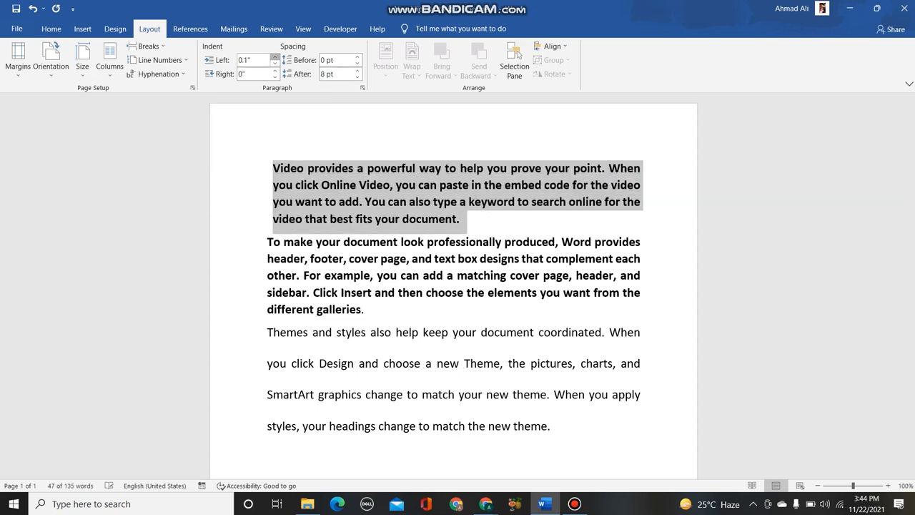
pyautogui.click(274, 56)
pyautogui.click(275, 57)
pyautogui.click(274, 56)
pyautogui.click(275, 57)
pyautogui.click(274, 56)
pyautogui.click(275, 56)
pyautogui.click(275, 57)
pyautogui.click(275, 57)
pyautogui.click(274, 57)
pyautogui.click(274, 57)
pyautogui.click(274, 56)
pyautogui.click(274, 57)
pyautogui.click(275, 56)
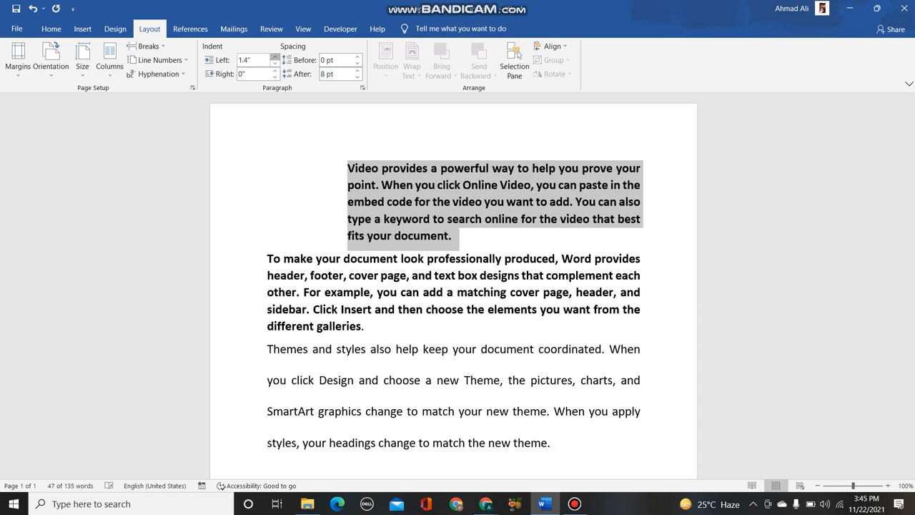
pyautogui.click(274, 57)
pyautogui.click(275, 56)
pyautogui.click(274, 57)
pyautogui.click(274, 57)
pyautogui.click(275, 57)
pyautogui.click(274, 56)
pyautogui.click(274, 57)
pyautogui.click(274, 57)
pyautogui.click(274, 56)
pyautogui.click(274, 57)
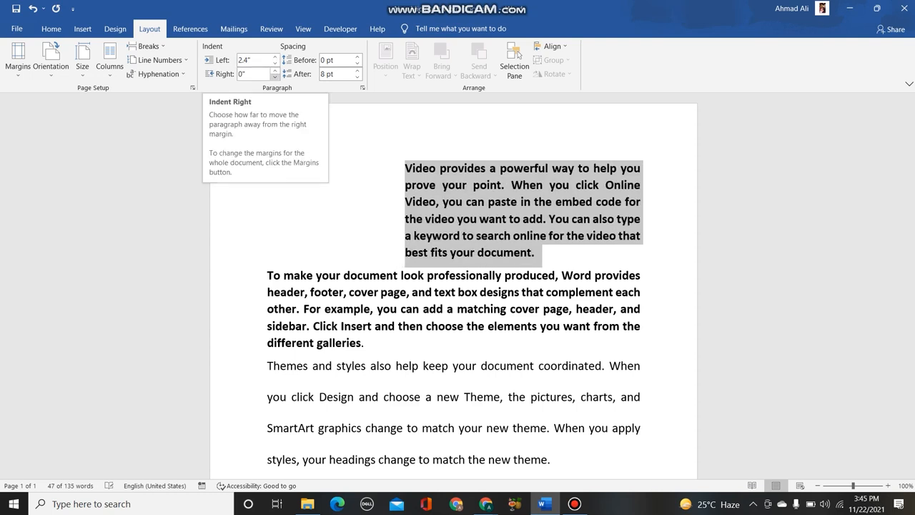
# Try a right indent of 5 inches on the first paragraph and undo it
pyautogui.click(275, 77)
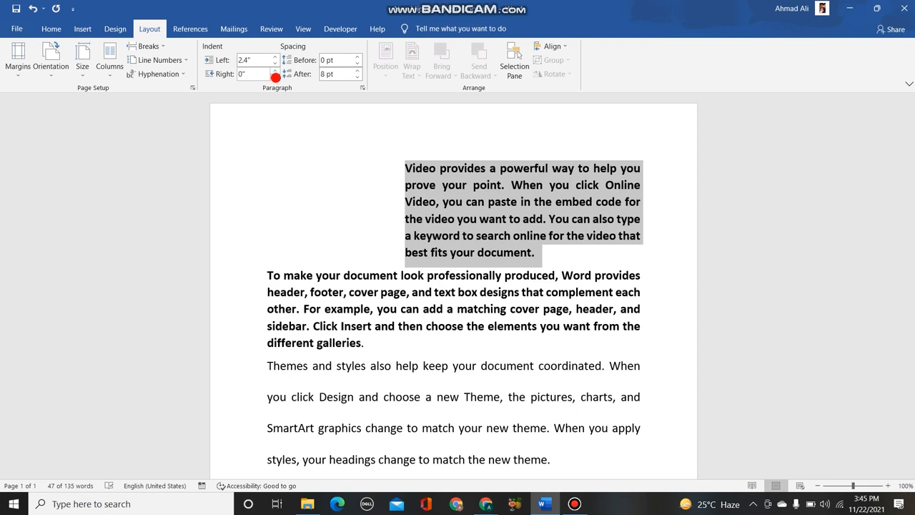
pyautogui.click(254, 74)
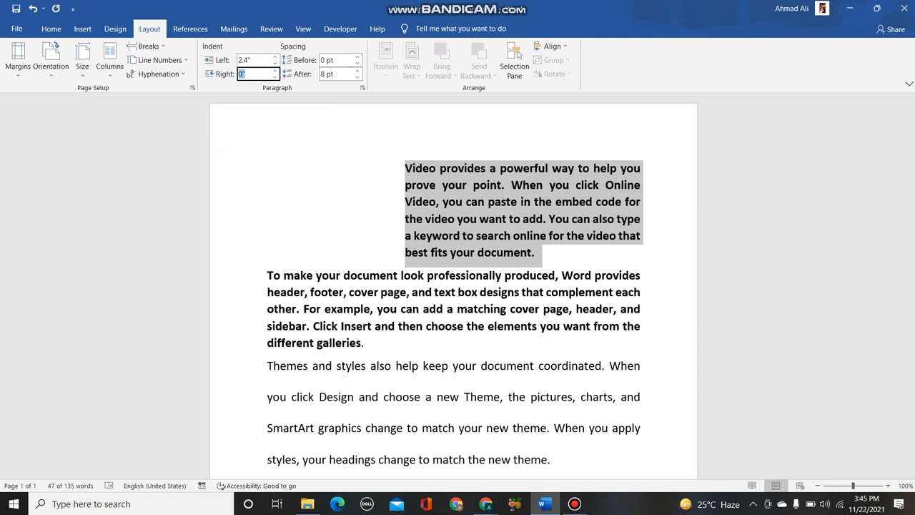
pyautogui.write('5')
pyautogui.press('Return')
pyautogui.hotkey('ctrl', 'z')
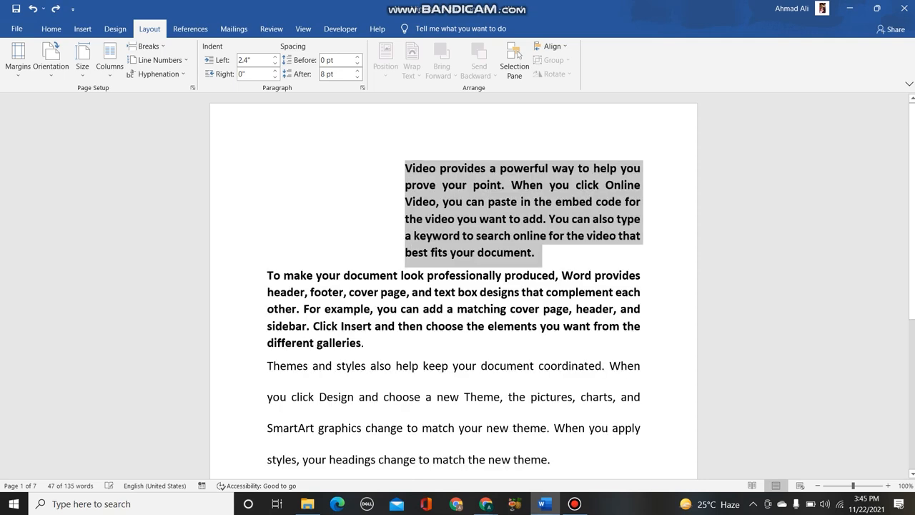
# Set the first paragraph's right indent to 2.2 inches
pyautogui.click(254, 75)
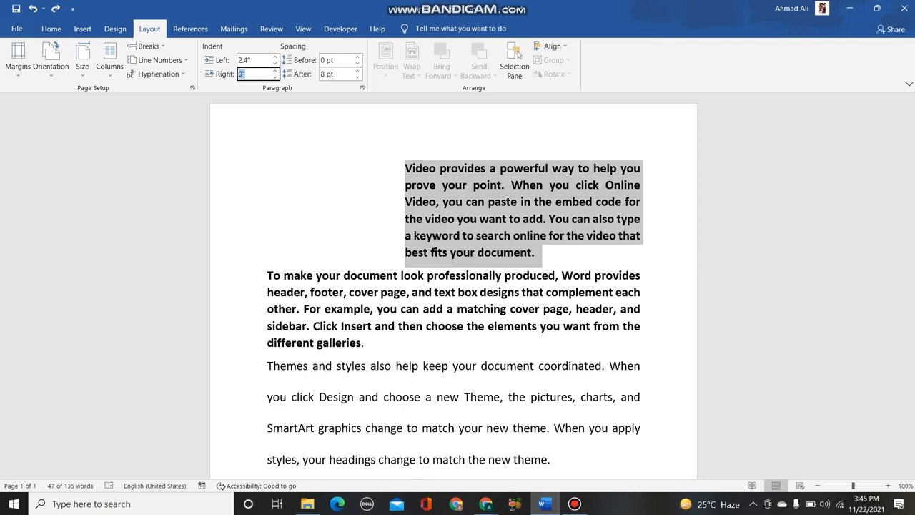
pyautogui.write('2.2')
pyautogui.press('Return')
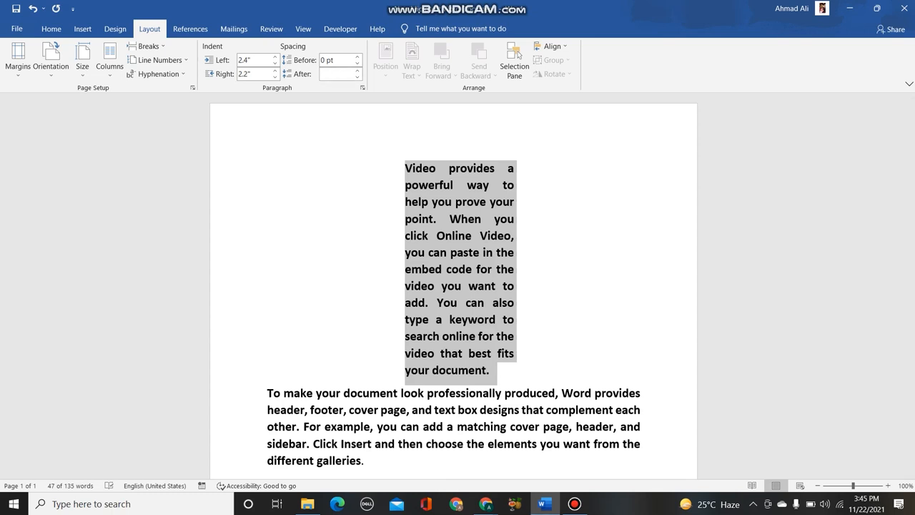
# Set the first paragraph's spacing to 78 pt before and 54 pt after
pyautogui.moveTo(356, 56); pyautogui.dragTo(357, 77)
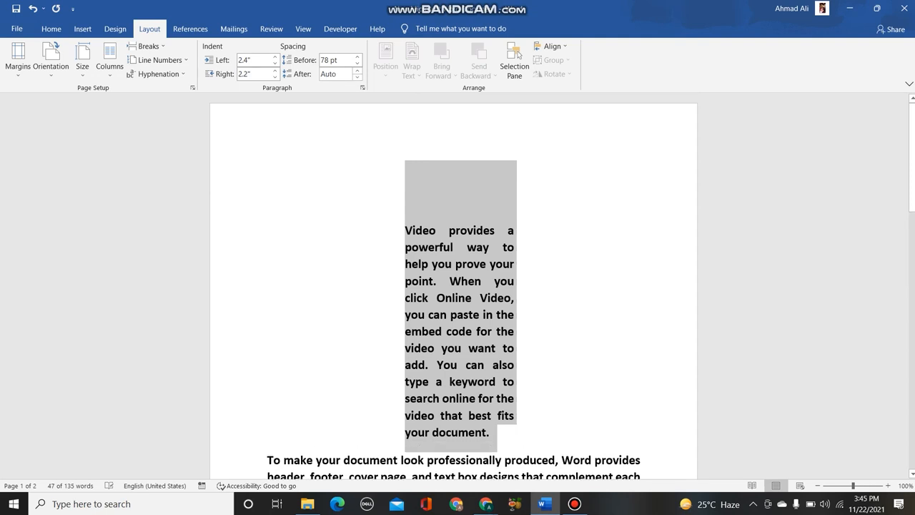
pyautogui.click(357, 70)
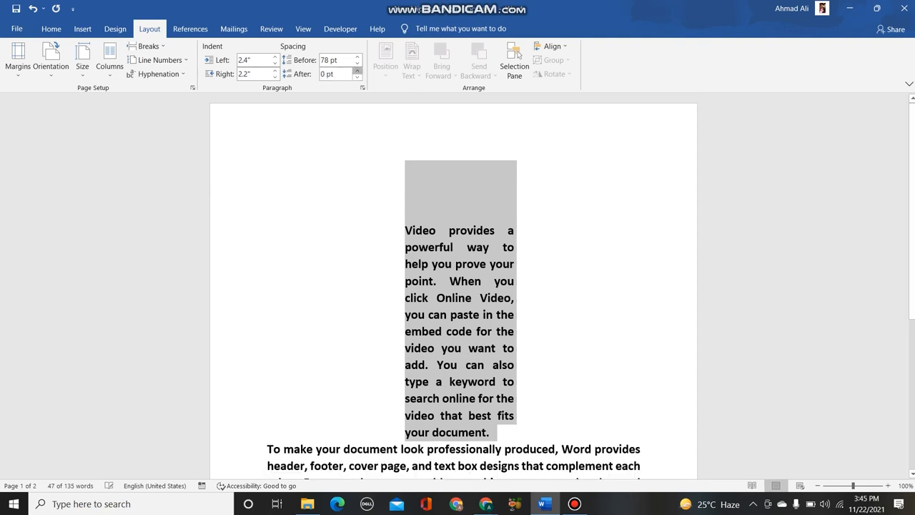
pyautogui.click(357, 71)
pyautogui.click(357, 71)
pyautogui.click(357, 71)
pyautogui.click(356, 71)
pyautogui.click(356, 71)
pyautogui.click(357, 70)
pyautogui.click(356, 70)
pyautogui.click(357, 71)
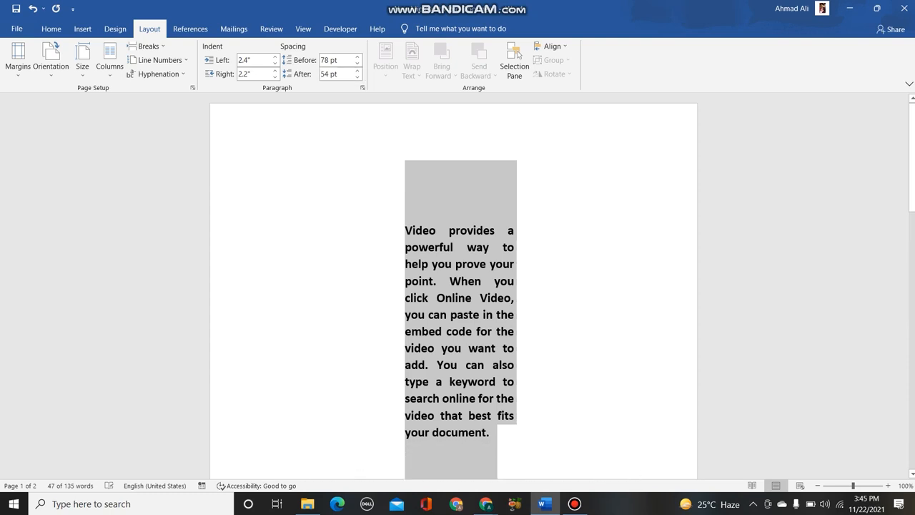
pyautogui.scroll(-2, 453, 286)
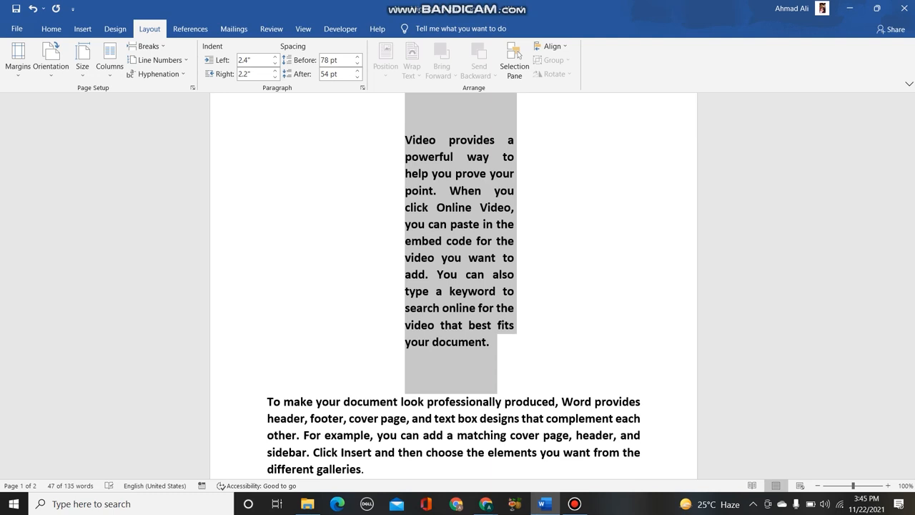
pyautogui.click(83, 29)
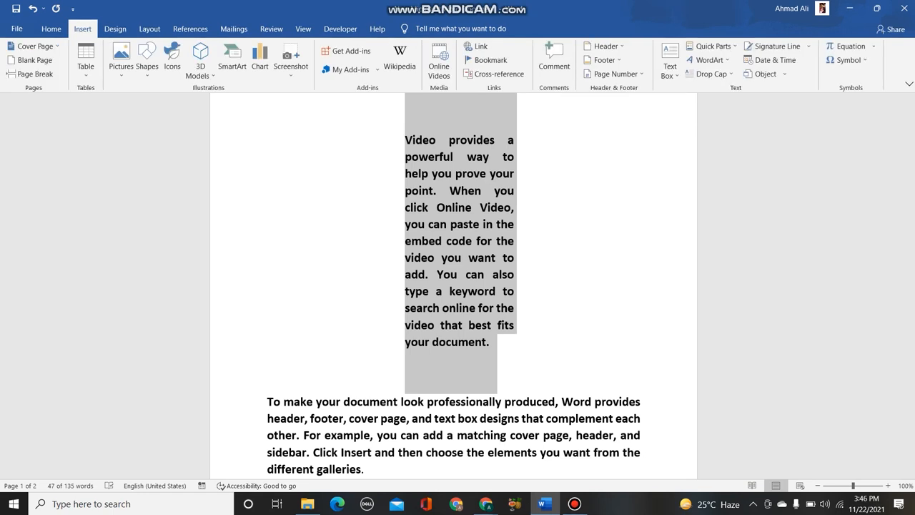
pyautogui.click(149, 28)
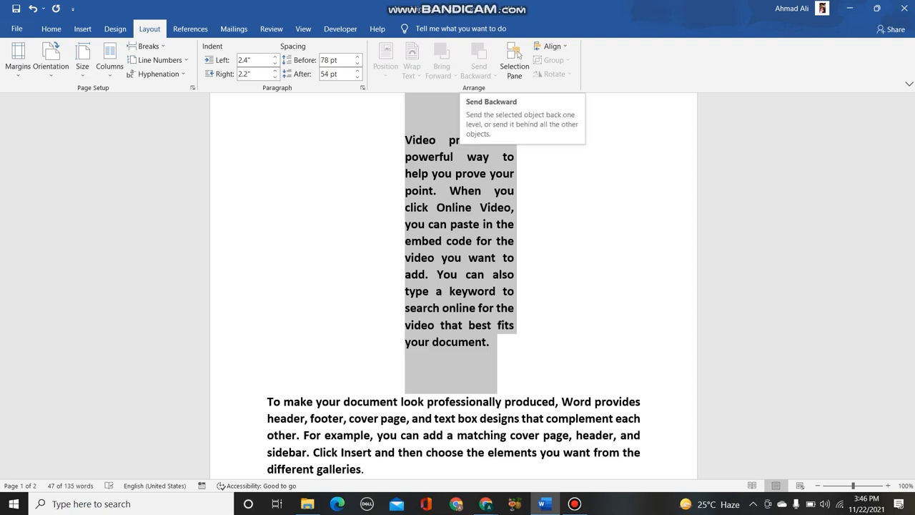
pyautogui.click(406, 156)
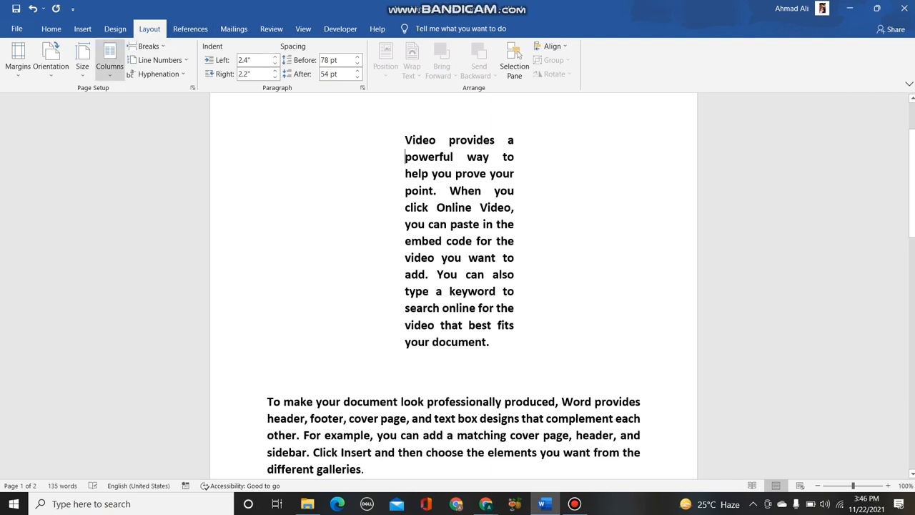
# Choose Letter, 8.5 x 11 inches, as the document's paper size
pyautogui.click(82, 57)
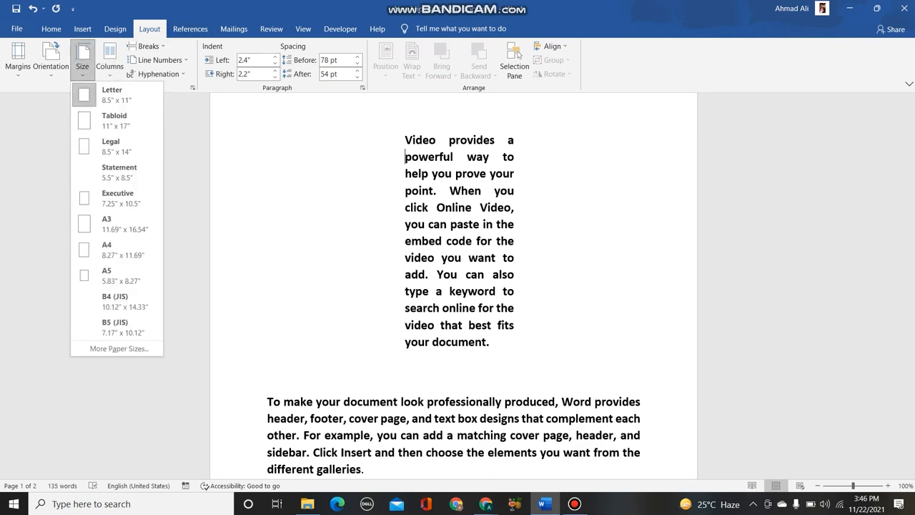
pyautogui.click(83, 58)
pyautogui.click(83, 57)
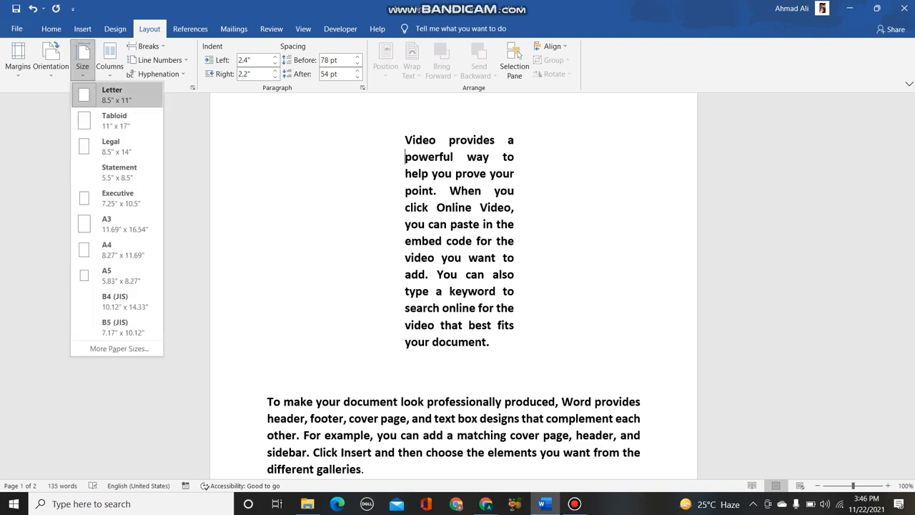
pyautogui.click(117, 95)
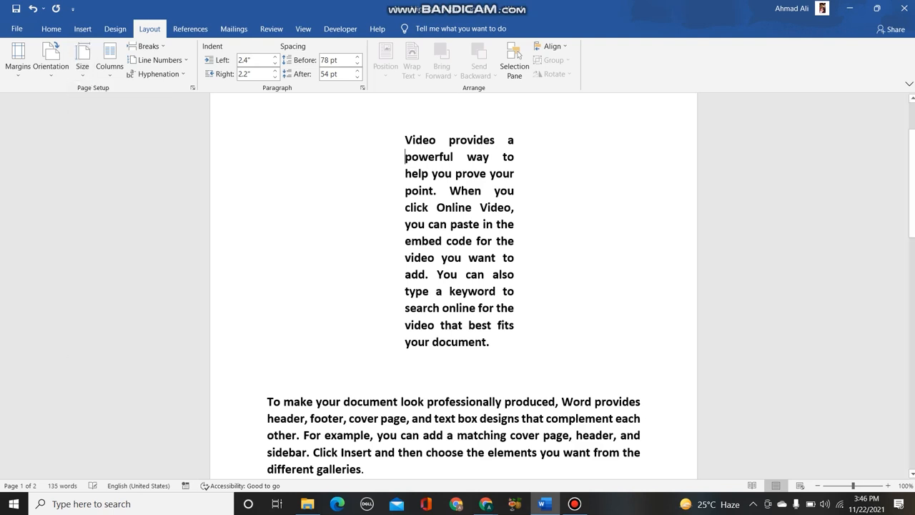
# Change the document's paper size to A4, 8.27 x 11.69 inches
pyautogui.click(83, 60)
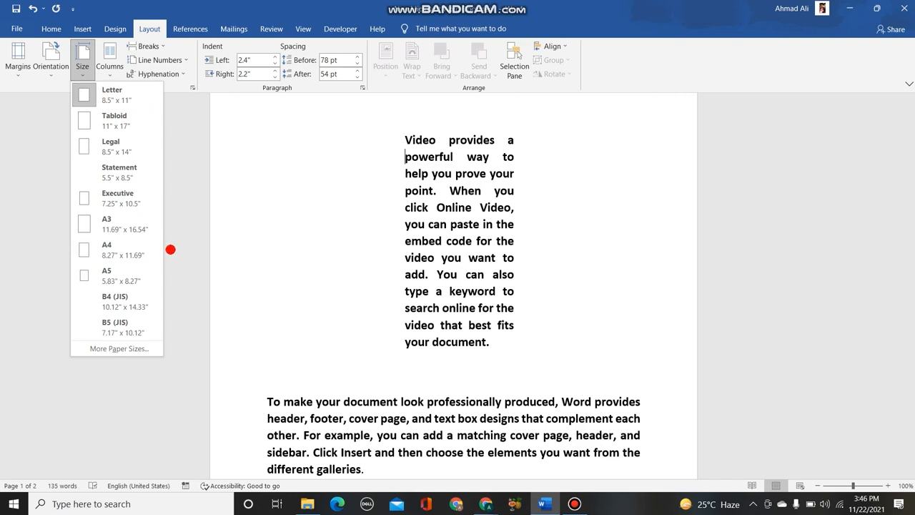
pyautogui.click(170, 250)
pyautogui.click(82, 60)
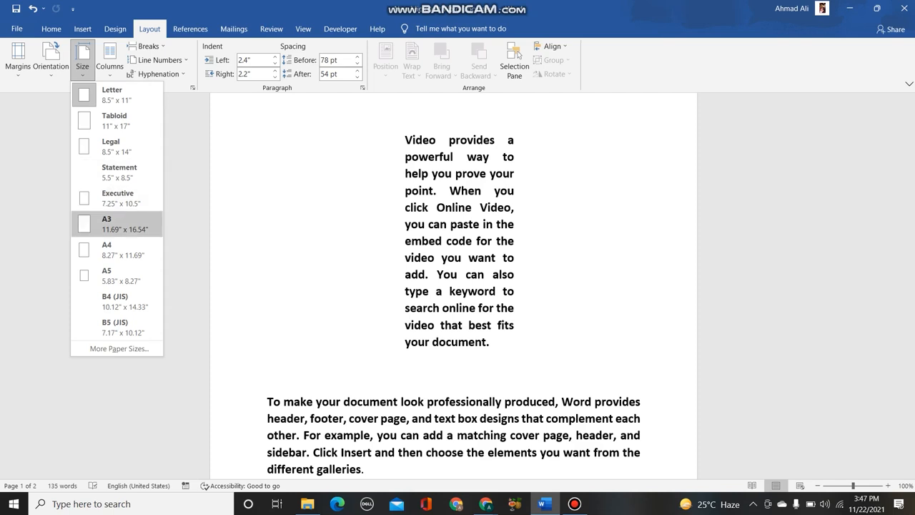
pyautogui.click(114, 250)
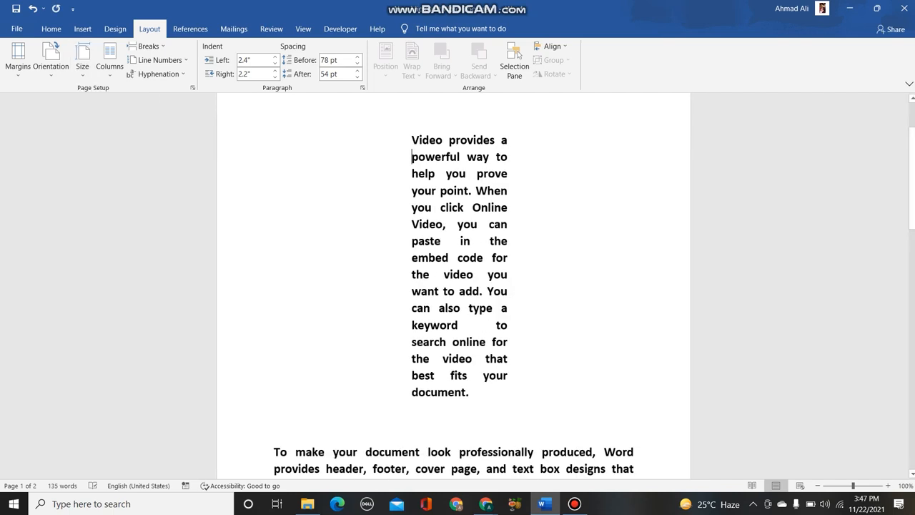
# Look over the pages in A4 format and set the paper size back to Letter, 8.5 x 11 inches
pyautogui.scroll(-8, 454, 286)
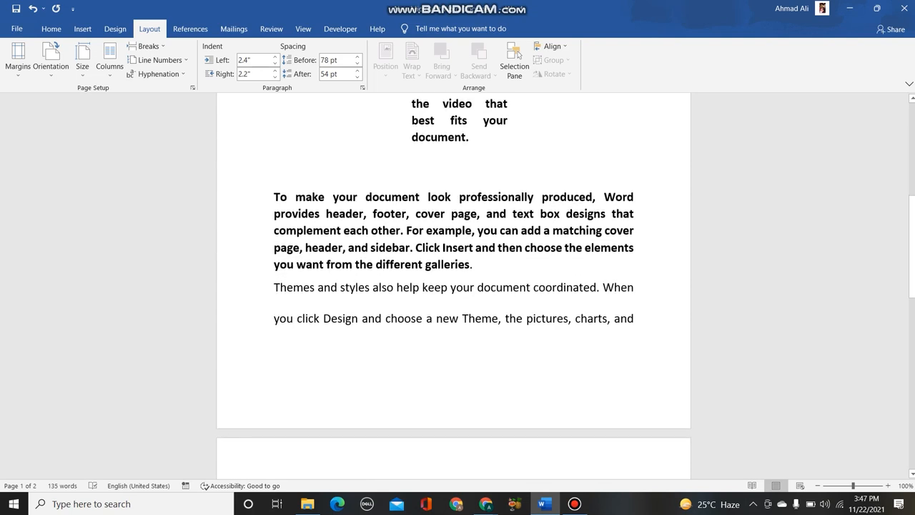
pyautogui.scroll(8, 454, 286)
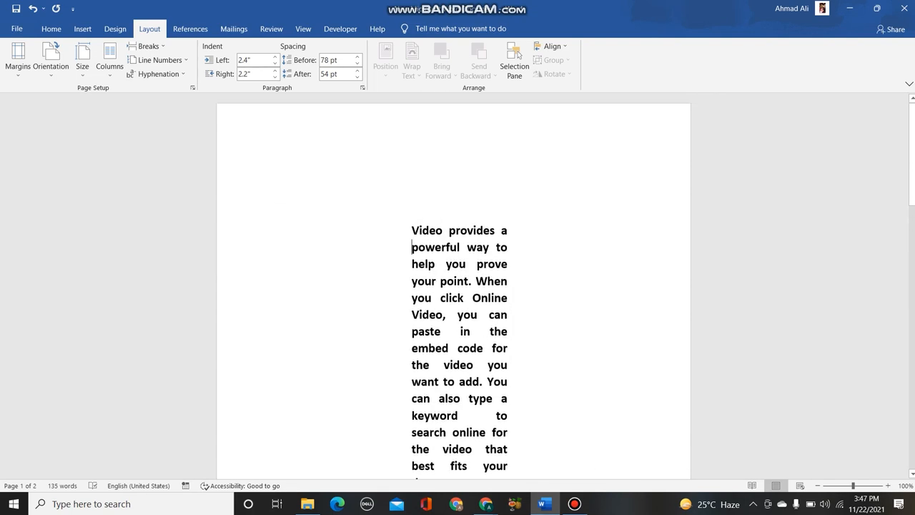
pyautogui.click(82, 61)
pyautogui.click(113, 94)
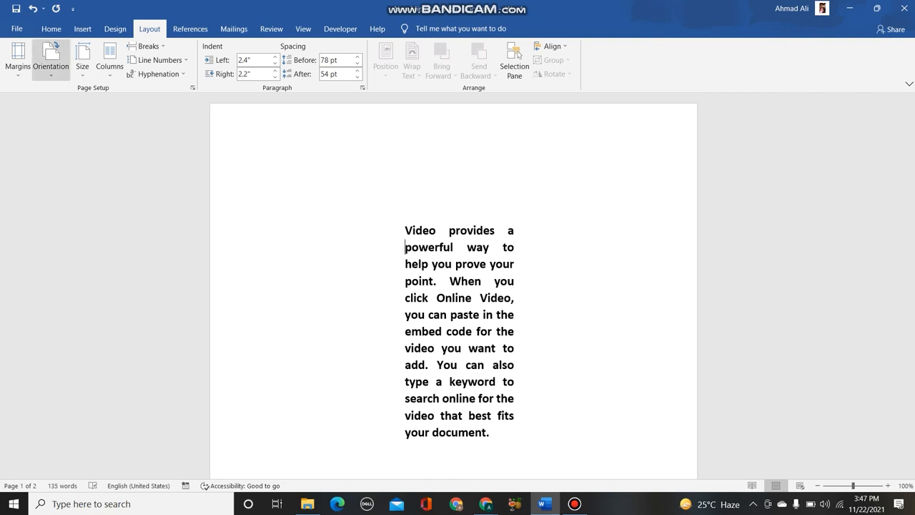
# Switch the page orientation from Portrait to Landscape and look over the landscape pages
pyautogui.click(51, 59)
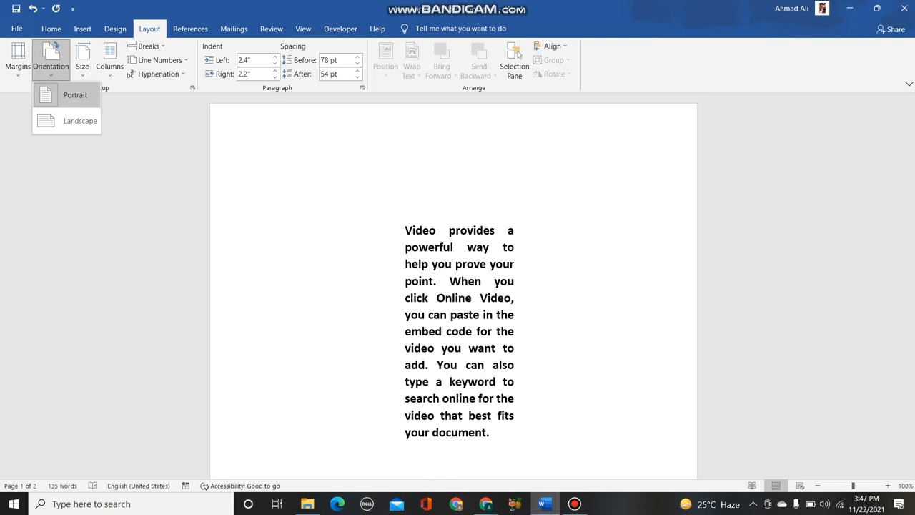
pyautogui.click(67, 95)
pyautogui.click(50, 60)
pyautogui.click(71, 121)
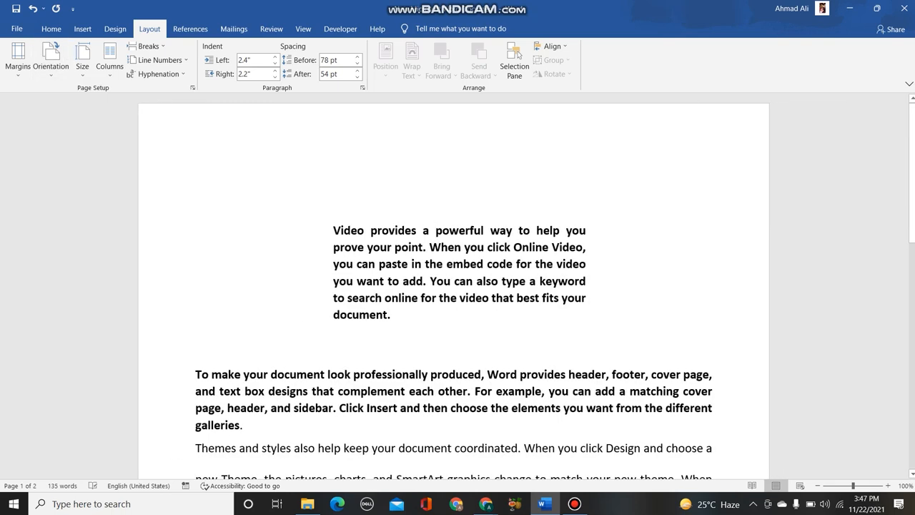
pyautogui.scroll(-1, 453, 286)
pyautogui.scroll(-7, 453, 286)
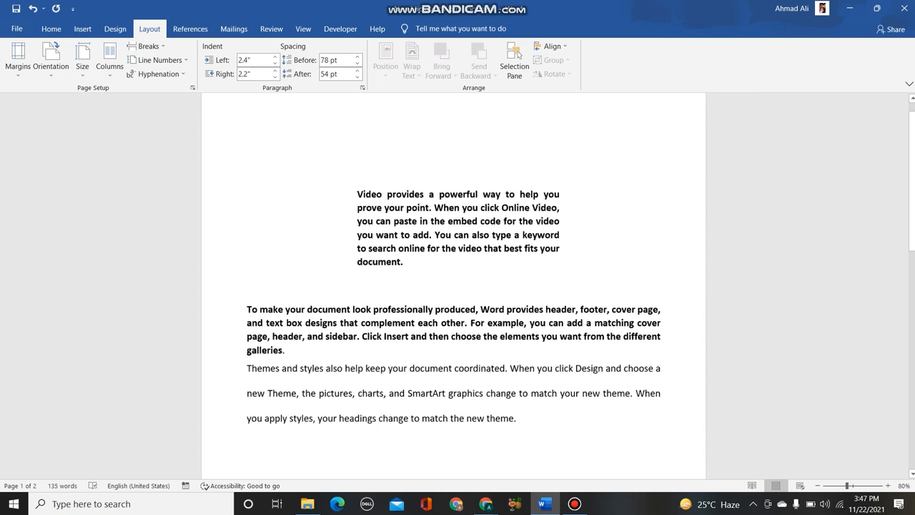
pyautogui.scroll(-1, 518, 54)
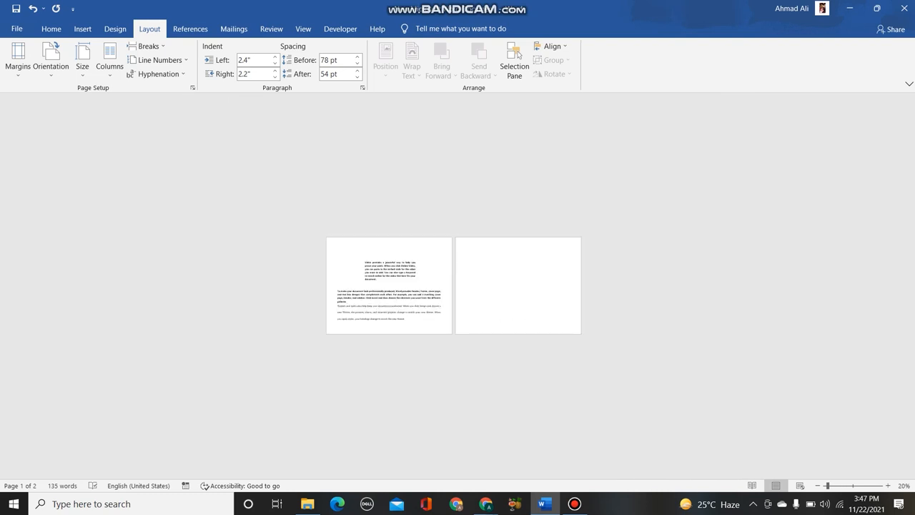
pyautogui.scroll(7, 519, 54)
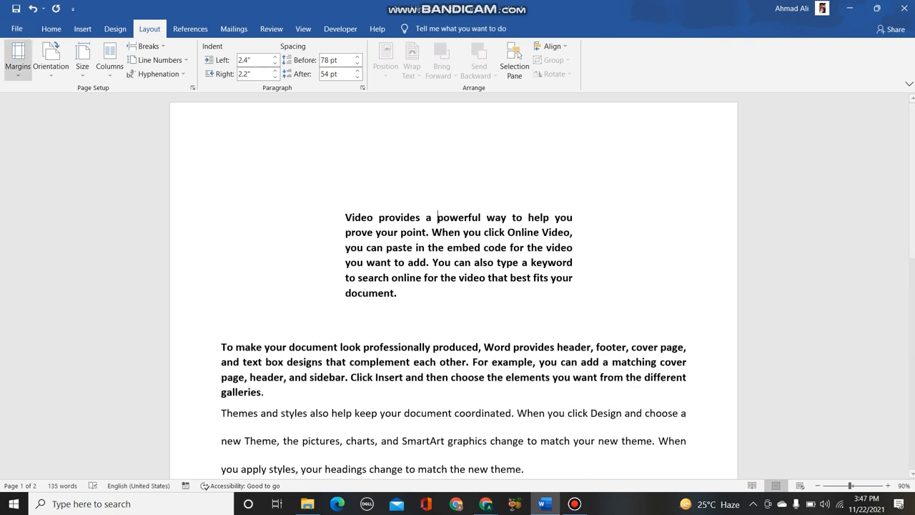
# Set the document's page orientation back to Portrait
pyautogui.click(50, 56)
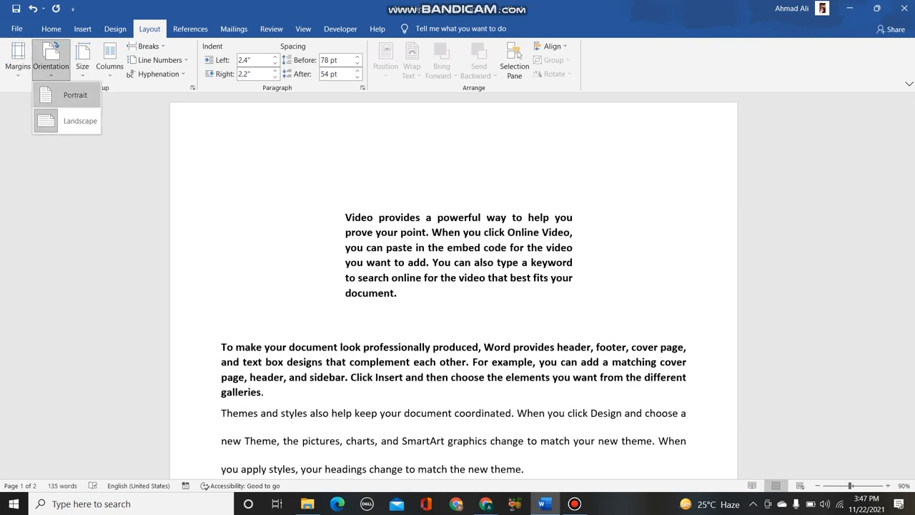
pyautogui.click(75, 95)
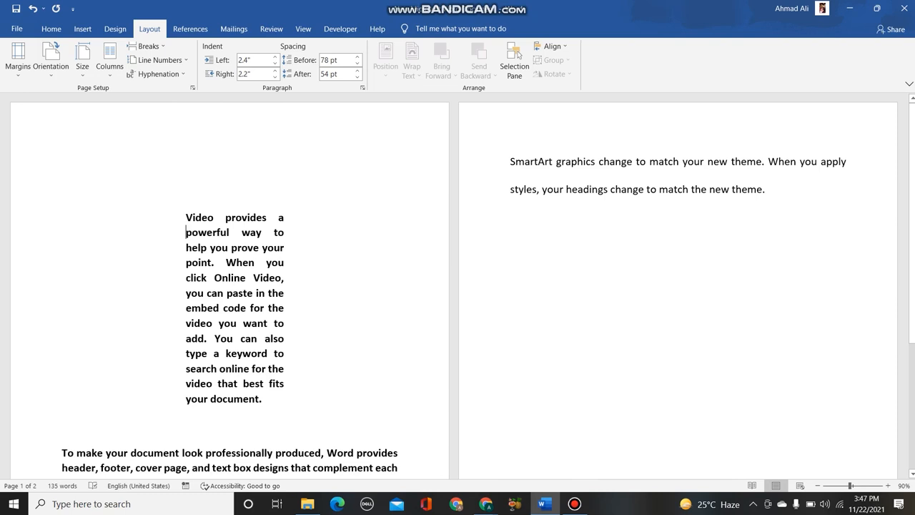
pyautogui.scroll(7, 455, 286)
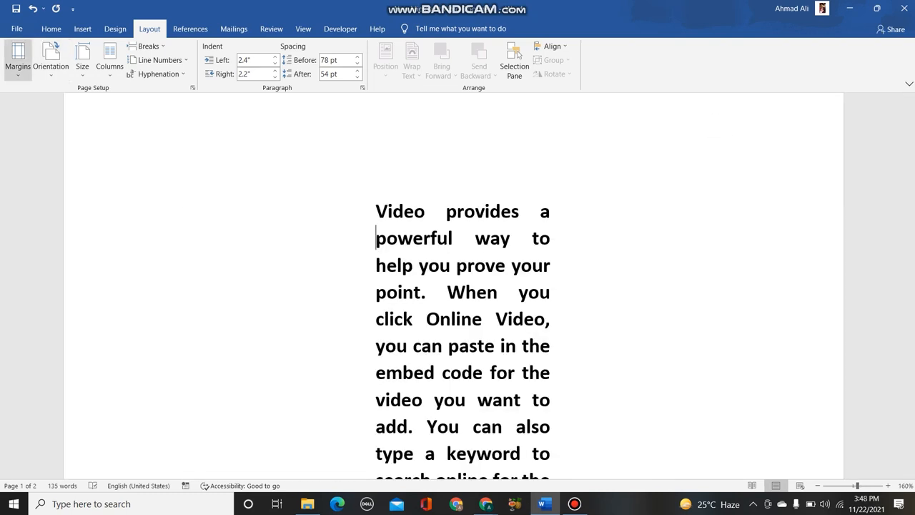
# Apply the Narrow margin preset, 0.5" on all sides, and view the other margin presets
pyautogui.click(18, 56)
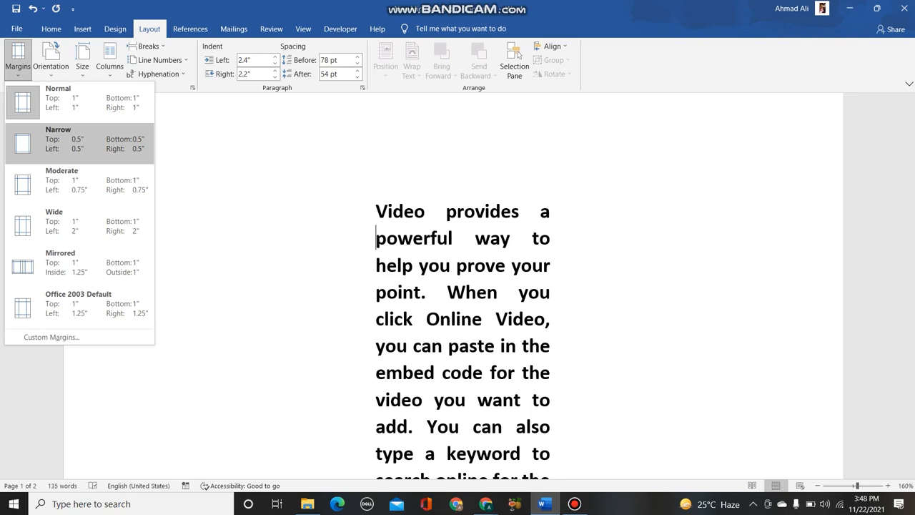
pyautogui.click(72, 142)
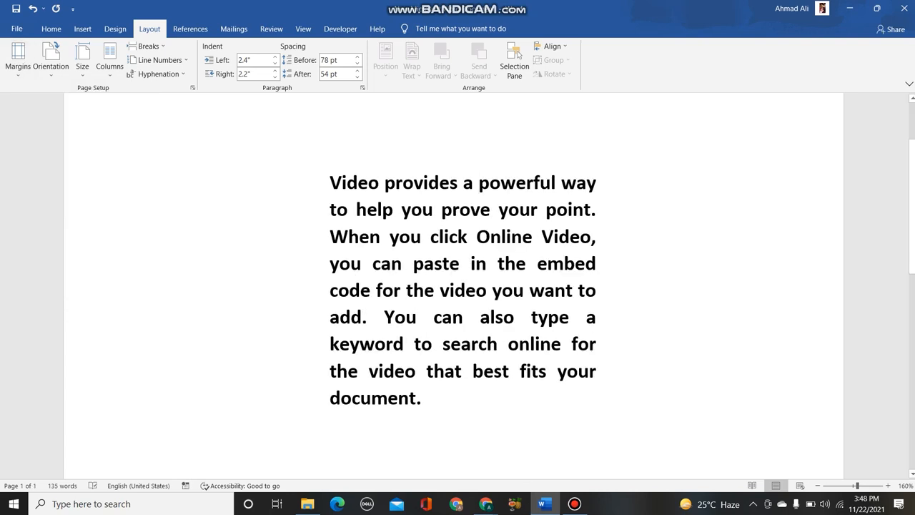
pyautogui.click(18, 57)
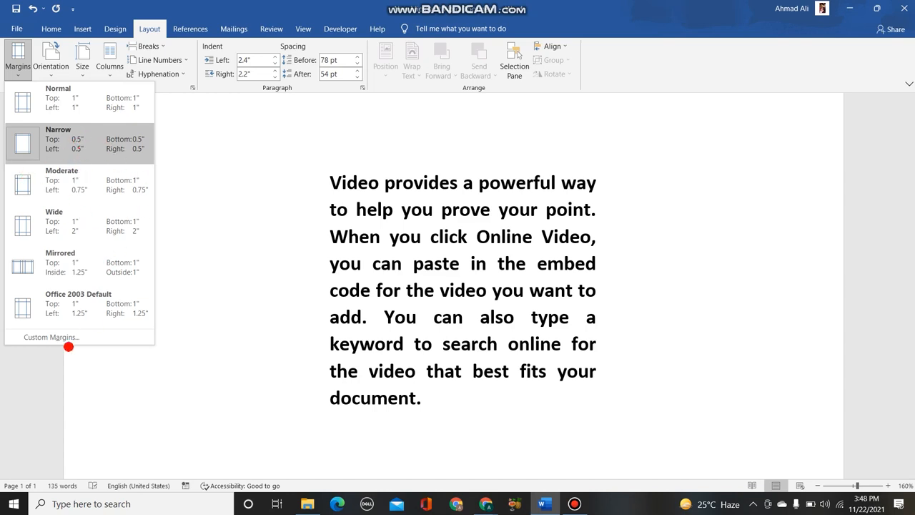
pyautogui.press('Escape')
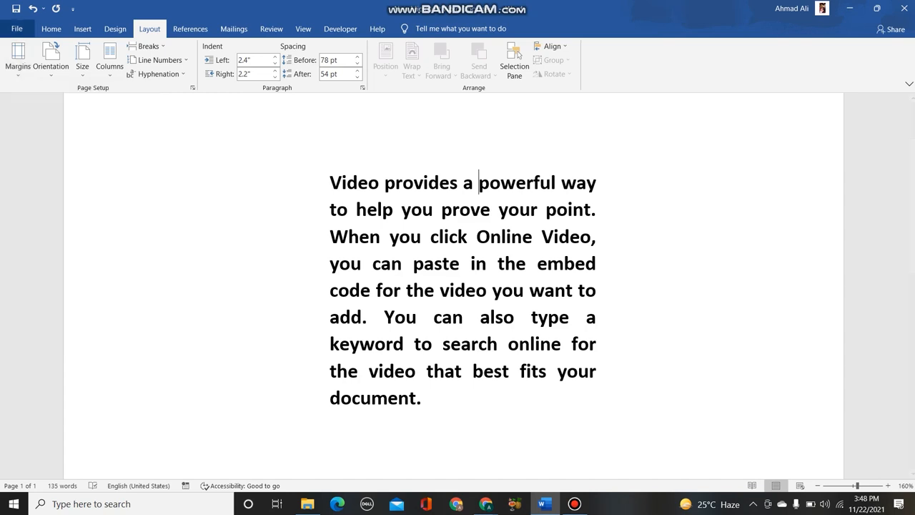
# Try a custom top margin of 4.7" on the whole document, look over the pages and undo the change
pyautogui.click(17, 63)
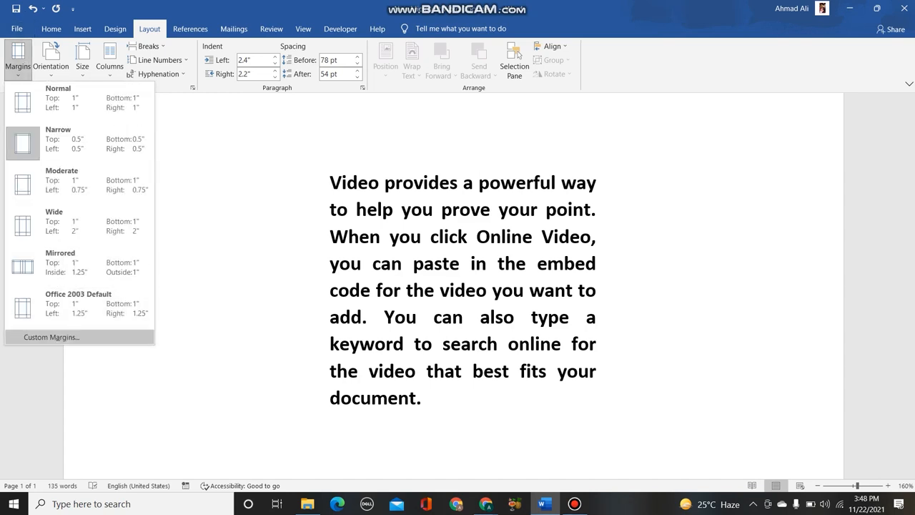
pyautogui.click(51, 337)
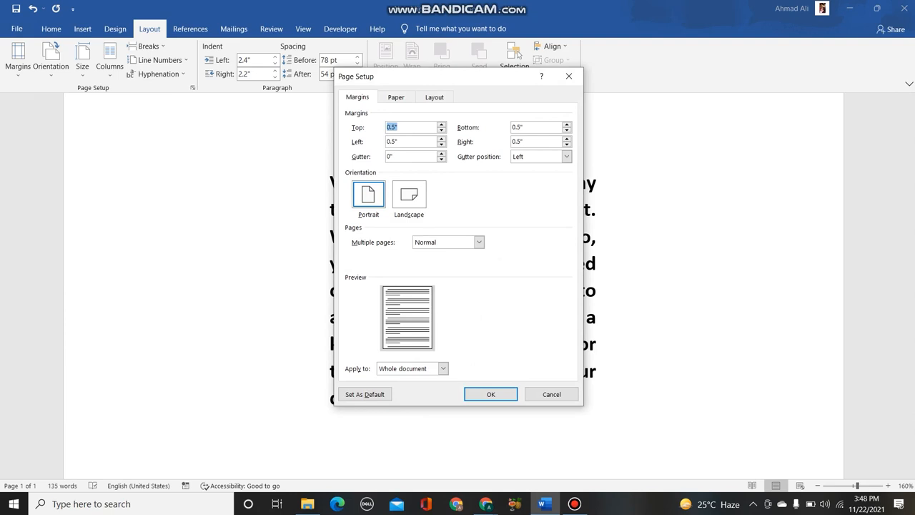
pyautogui.click(442, 124)
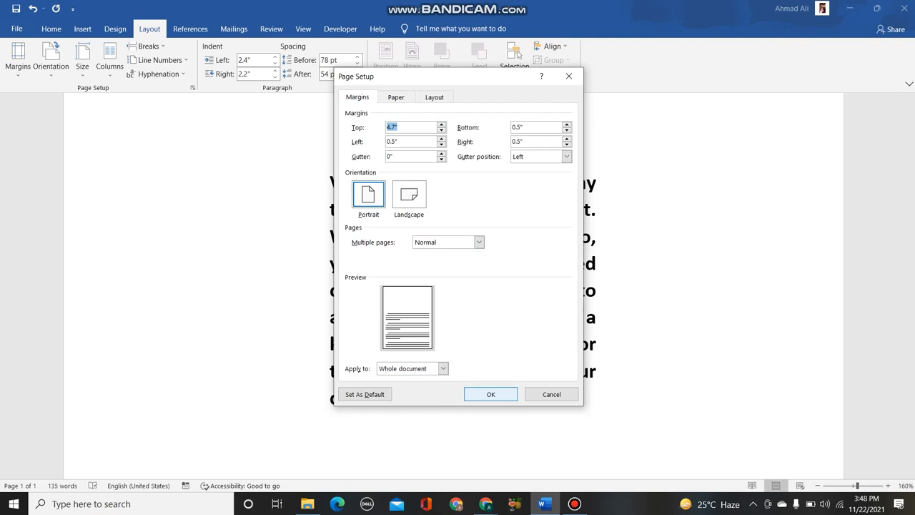
pyautogui.click(491, 395)
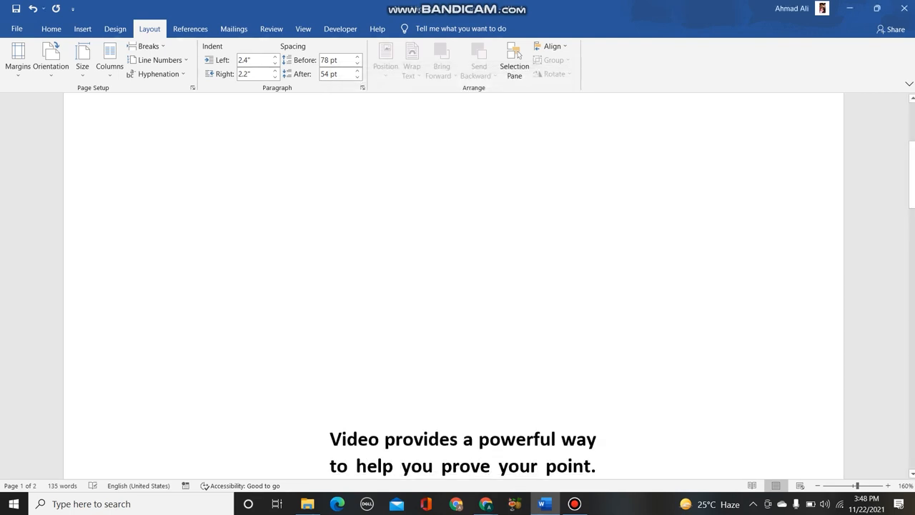
pyautogui.scroll(-8, 453, 286)
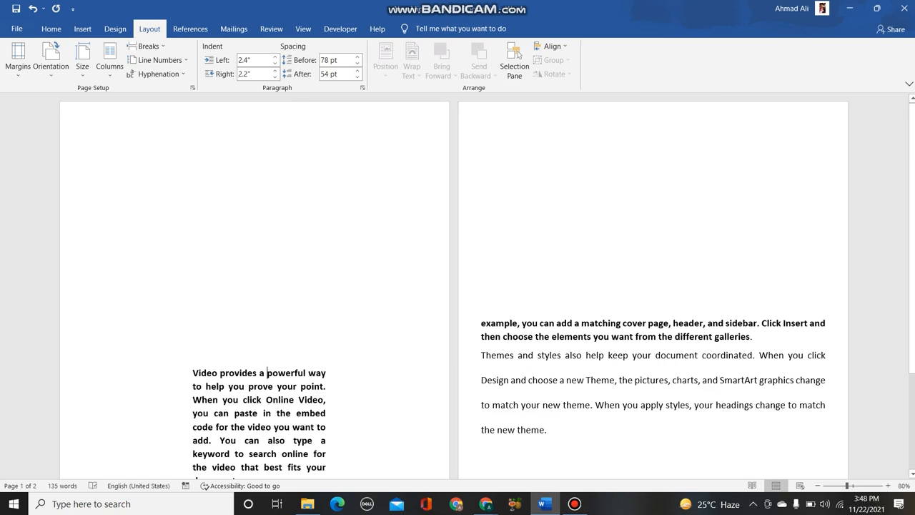
pyautogui.scroll(7, 457, 286)
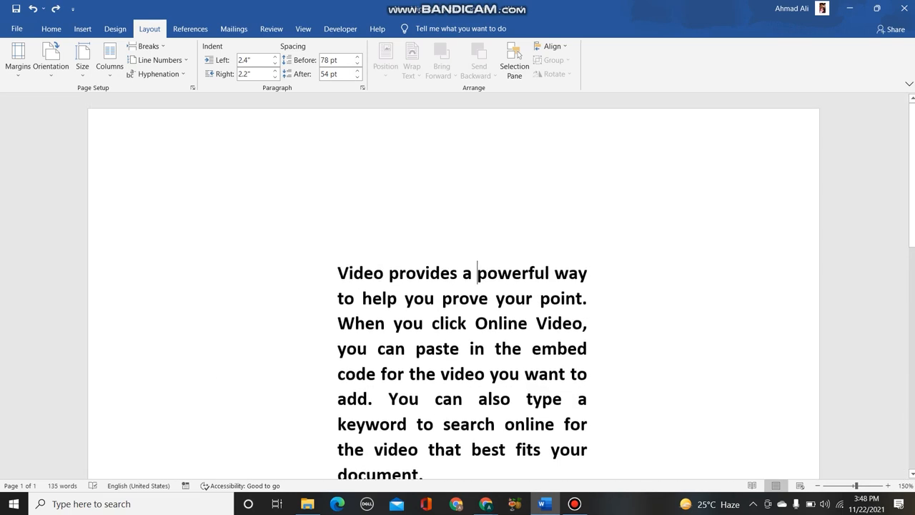
# Try a custom right margin of 4.2" on the whole document and undo the change
pyautogui.click(18, 57)
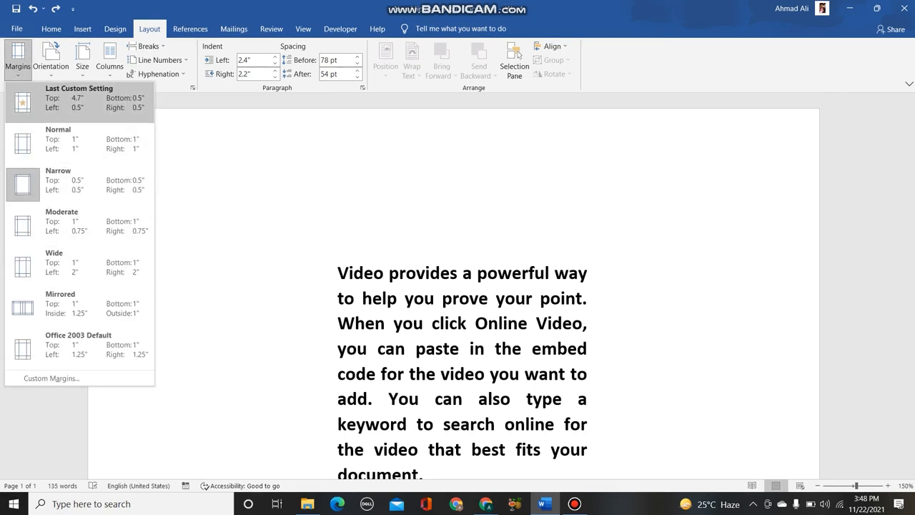
pyautogui.click(51, 378)
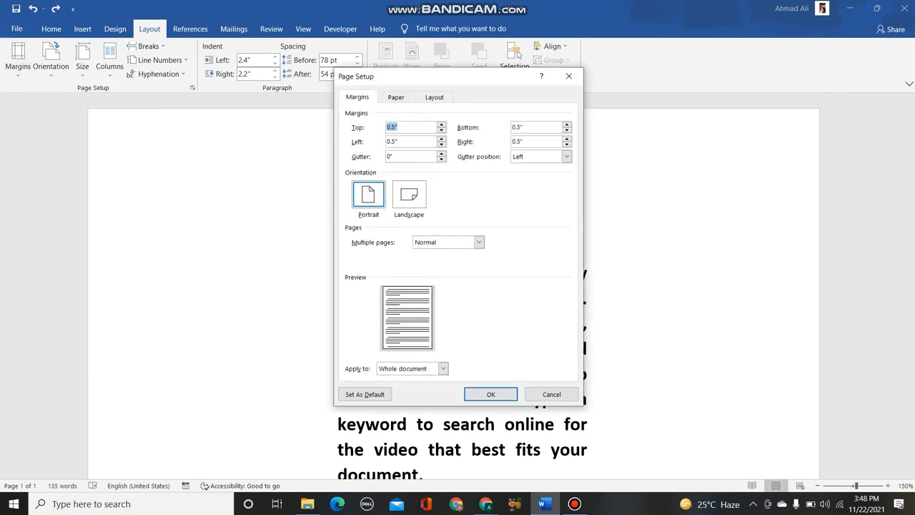
pyautogui.click(567, 140)
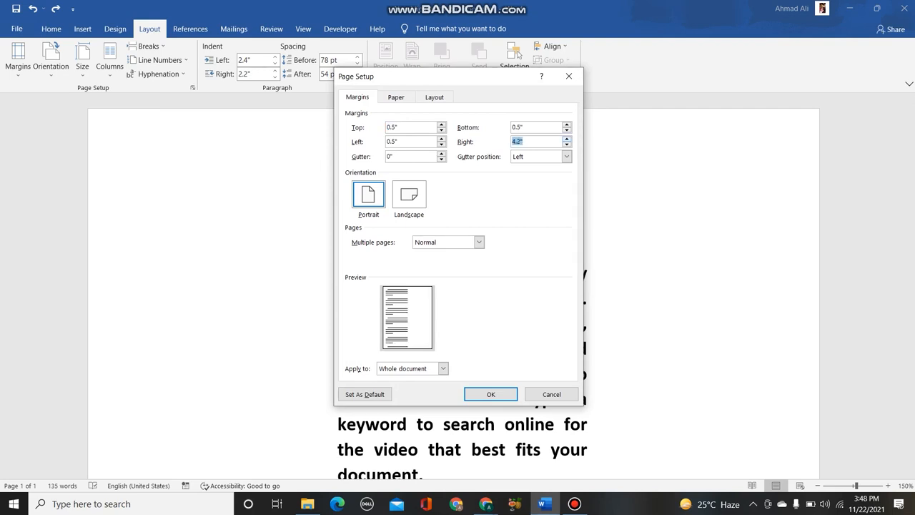
pyautogui.click(491, 394)
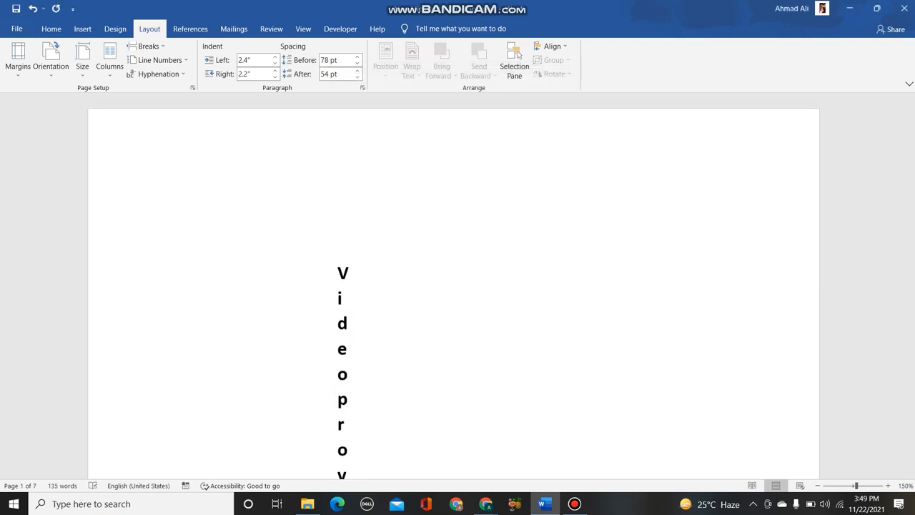
pyautogui.hotkey('ctrl', 'z')
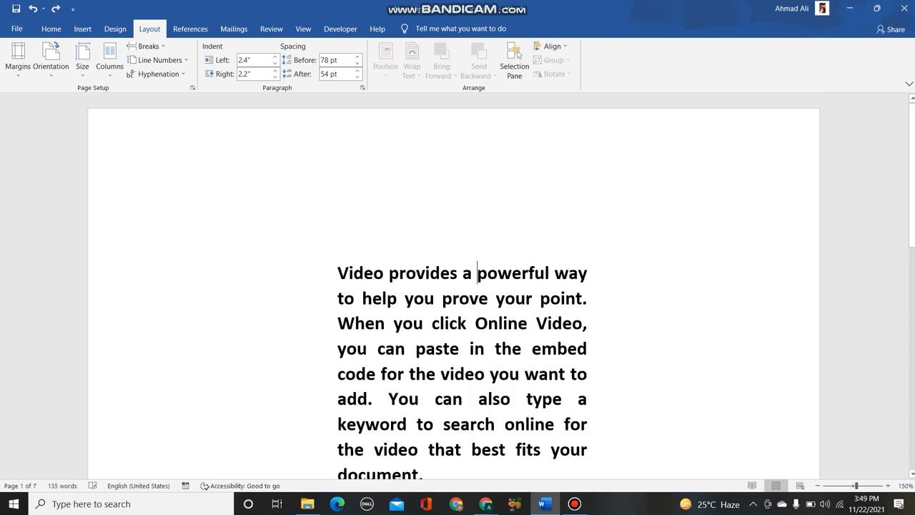
# Open the custom page setup and choose Letter, 8.5" wide by 11" high, as the paper size
pyautogui.click(18, 60)
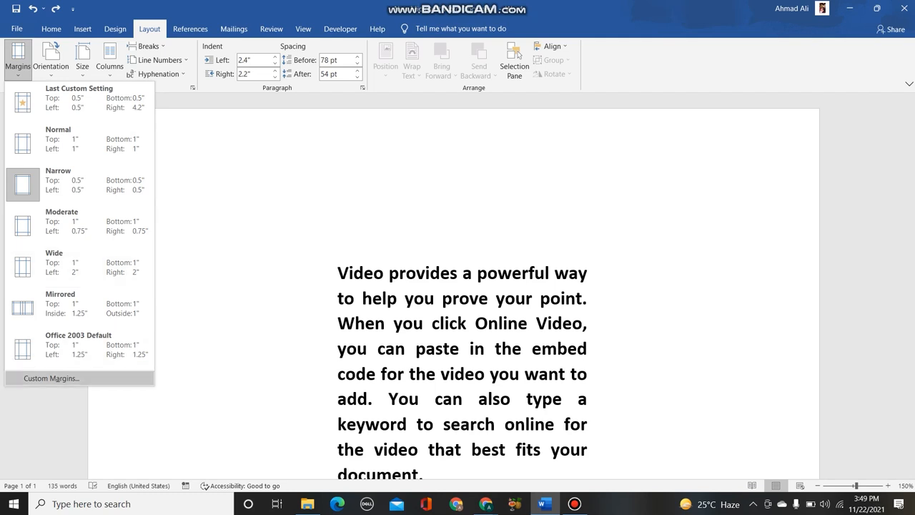
pyautogui.click(50, 377)
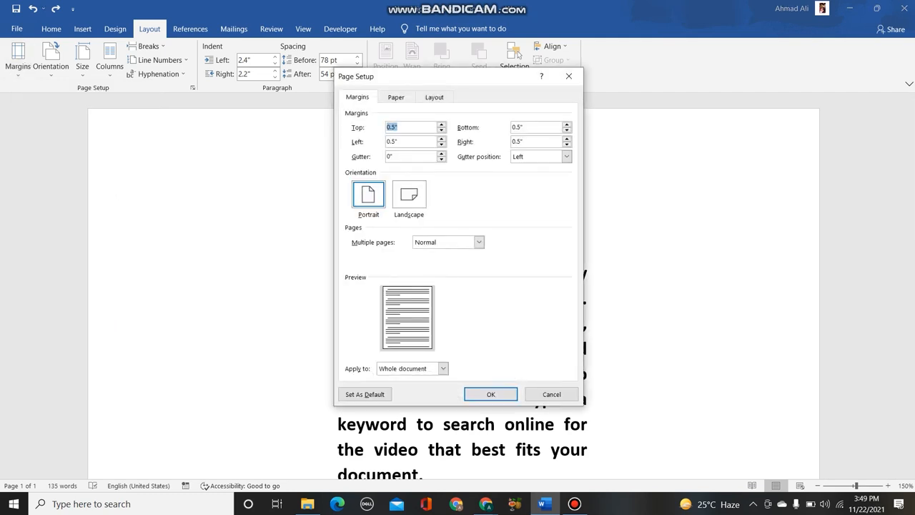
pyautogui.click(396, 97)
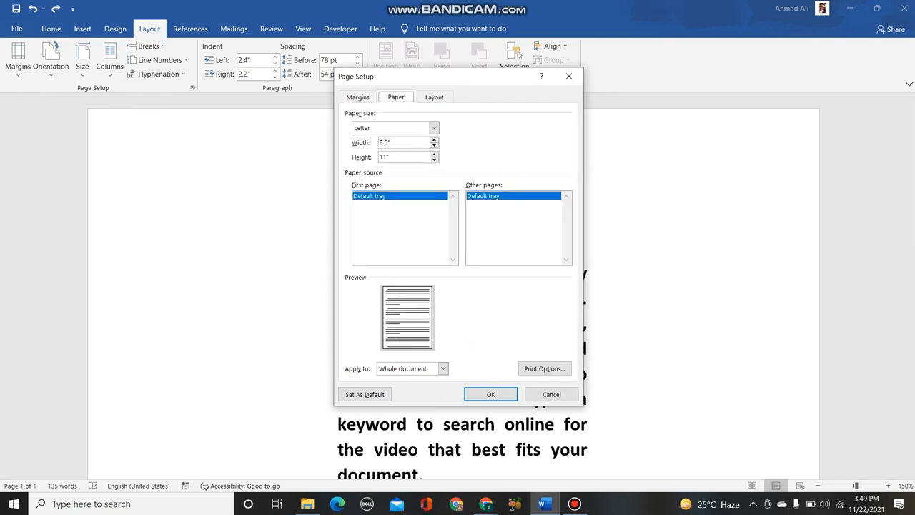
pyautogui.click(433, 127)
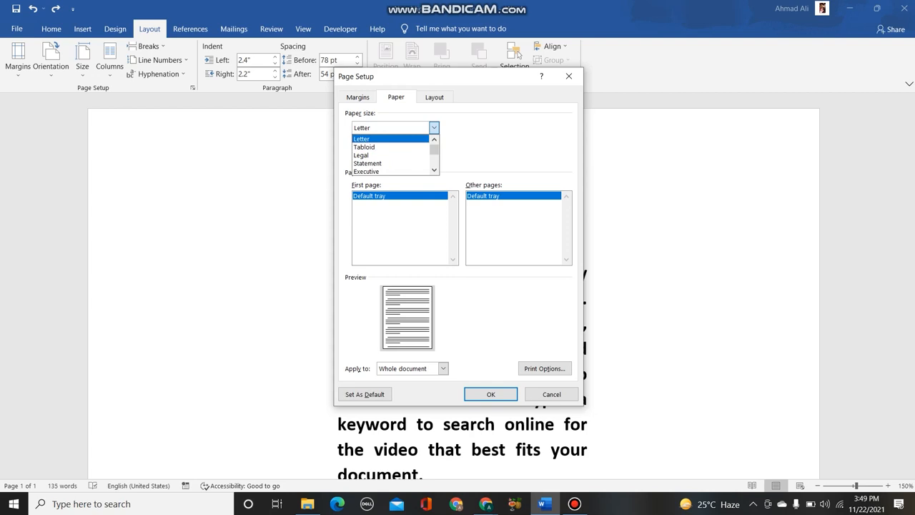
pyautogui.click(386, 139)
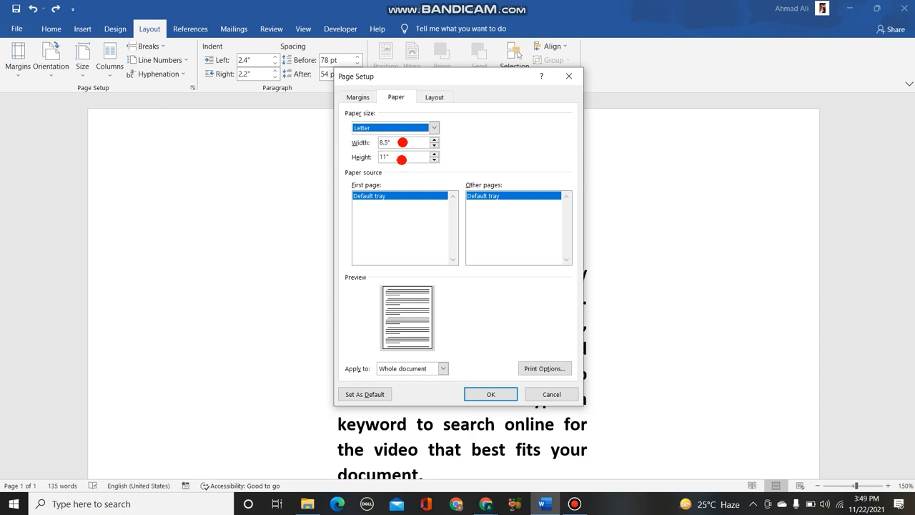
pyautogui.moveTo(397, 157)
pyautogui.mouseDown()
pyautogui.moveTo(418, 165)
pyautogui.moveTo(512, 111)
pyautogui.mouseUp()
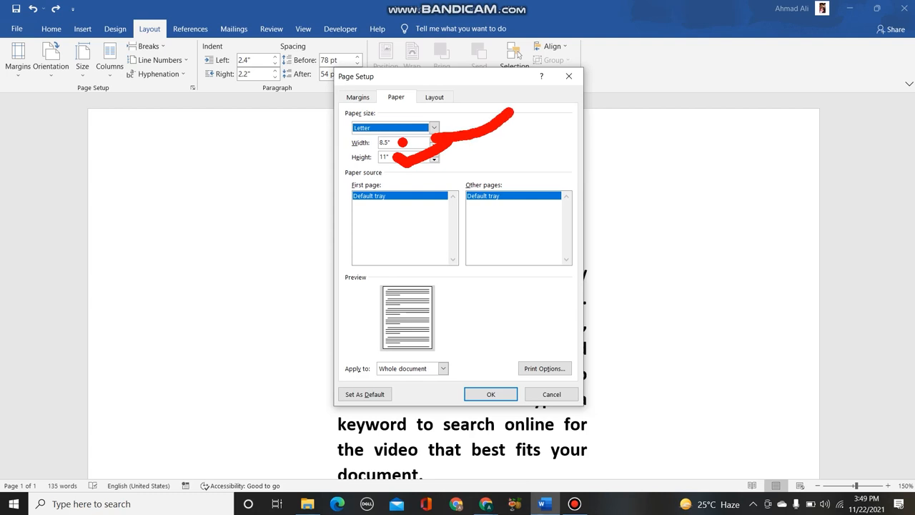
pyautogui.press('Escape')
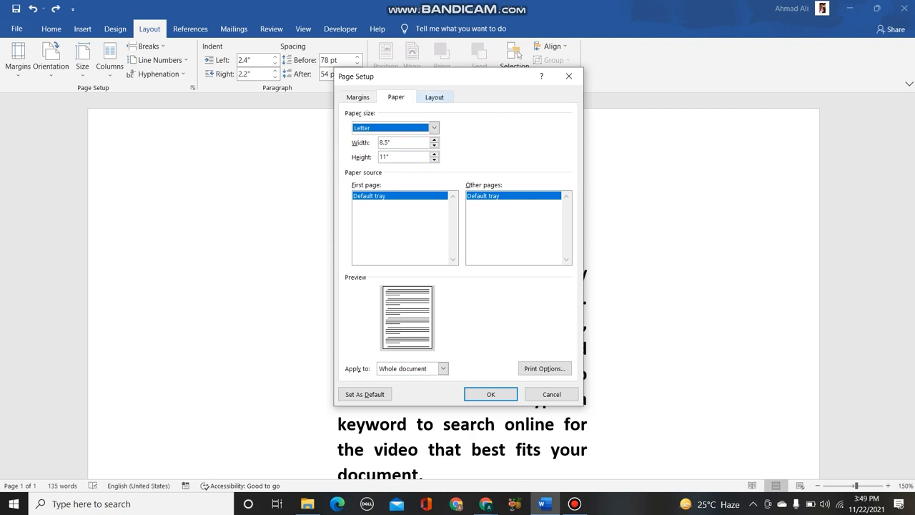
# View the section start options in the page setup's layout settings, keep New page, and apply the setup to the whole document
pyautogui.click(434, 97)
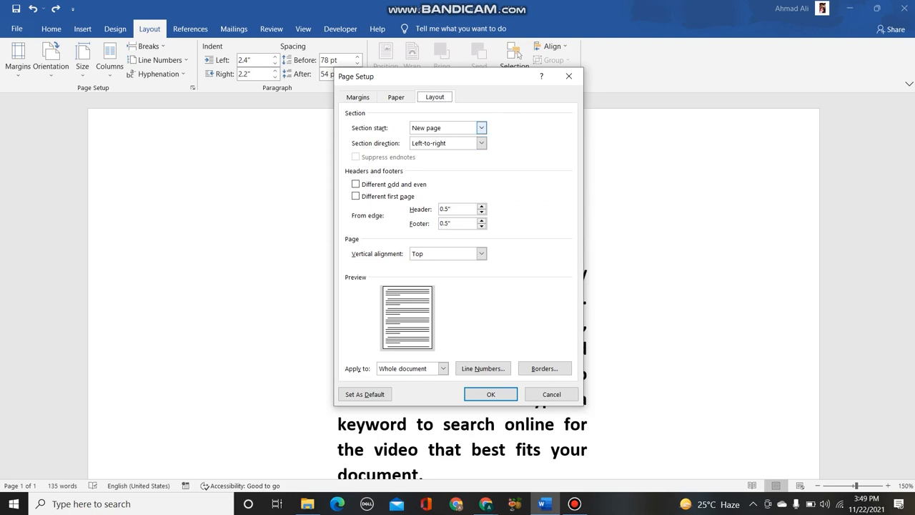
pyautogui.click(481, 127)
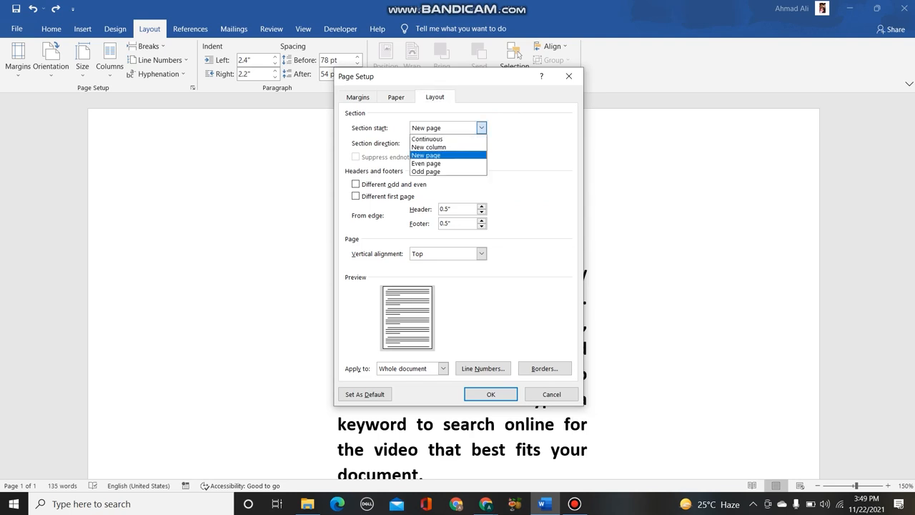
pyautogui.click(482, 127)
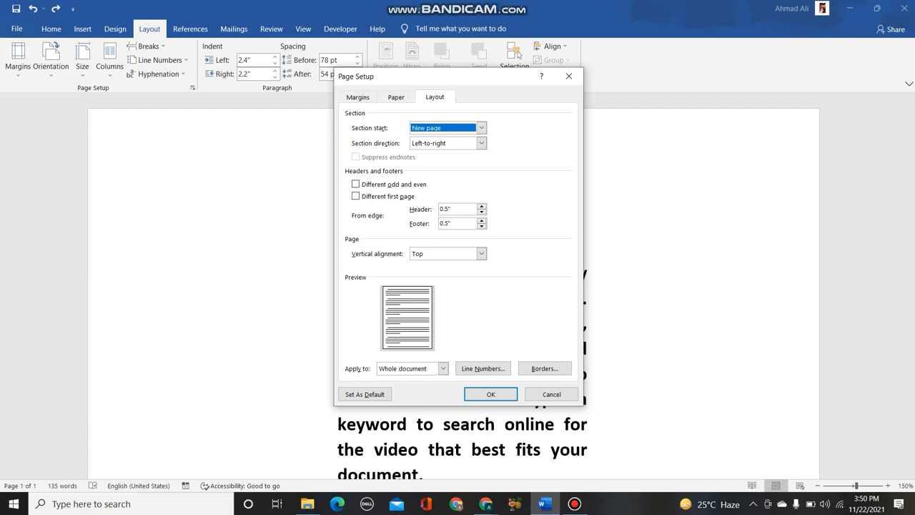
pyautogui.click(442, 368)
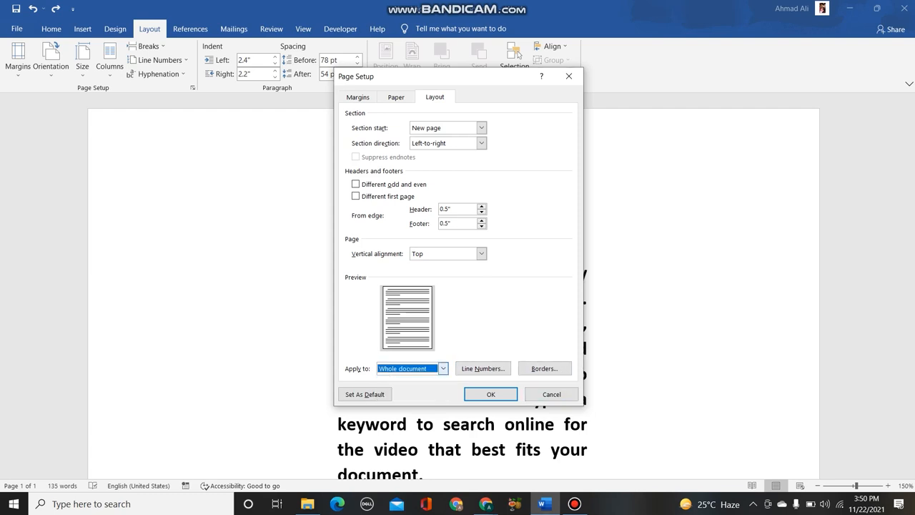
pyautogui.click(403, 380)
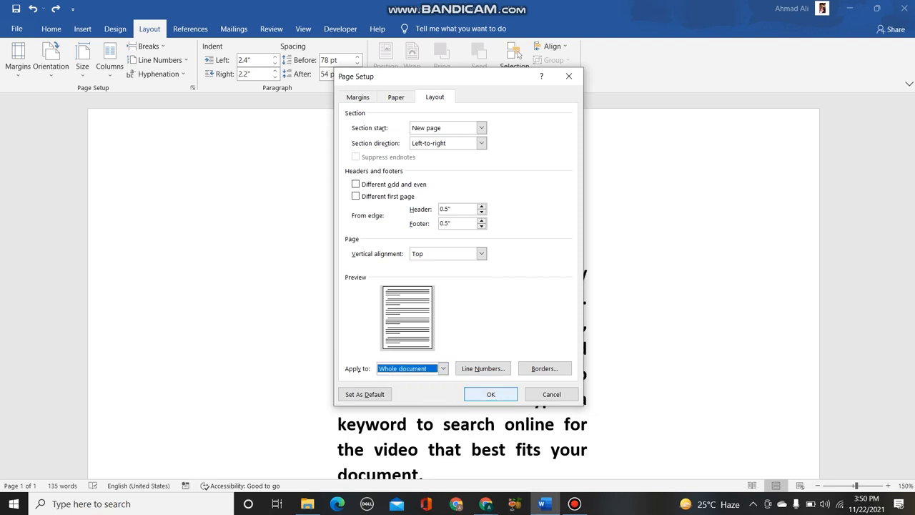
pyautogui.click(490, 394)
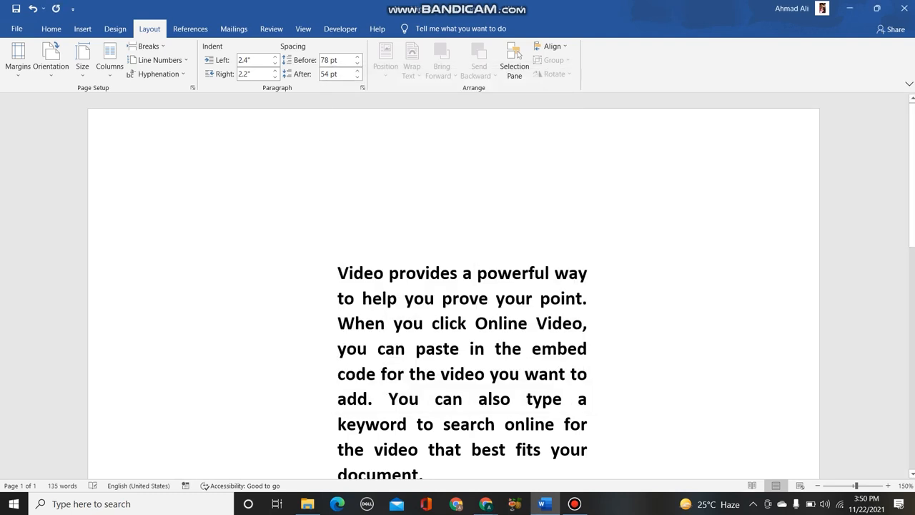
pyautogui.scroll(-5, 490, 394)
pyautogui.scroll(-1, 455, 286)
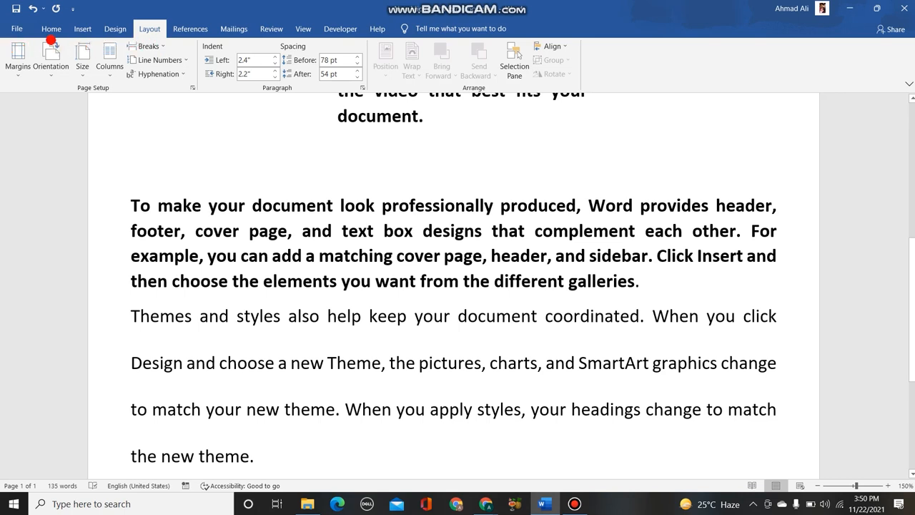
pyautogui.moveTo(45, 40); pyautogui.dragTo(167, 41)
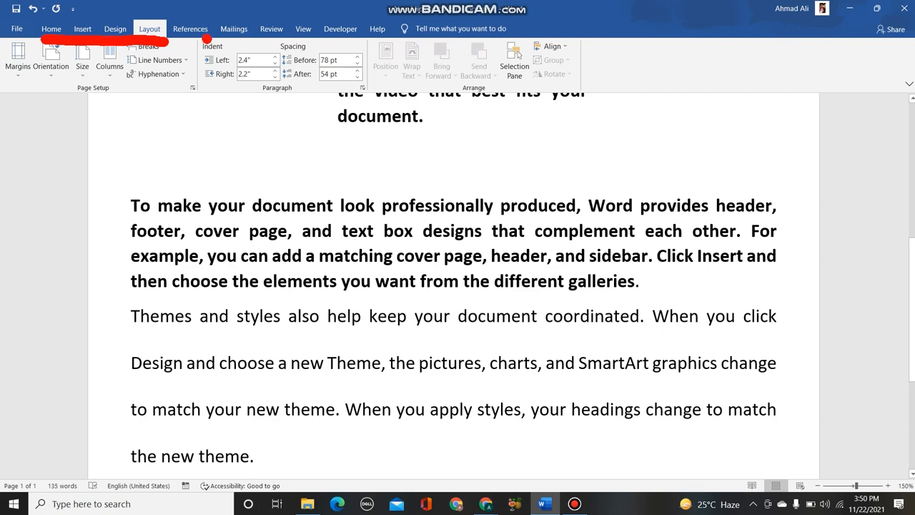
pyautogui.moveTo(183, 39)
pyautogui.mouseDown()
pyautogui.moveTo(383, 39)
pyautogui.moveTo(394, 16)
pyautogui.mouseUp()
pyautogui.moveTo(229, 2)
pyautogui.mouseDown()
pyautogui.moveTo(153, 28)
pyautogui.moveTo(193, 63)
pyautogui.mouseUp()
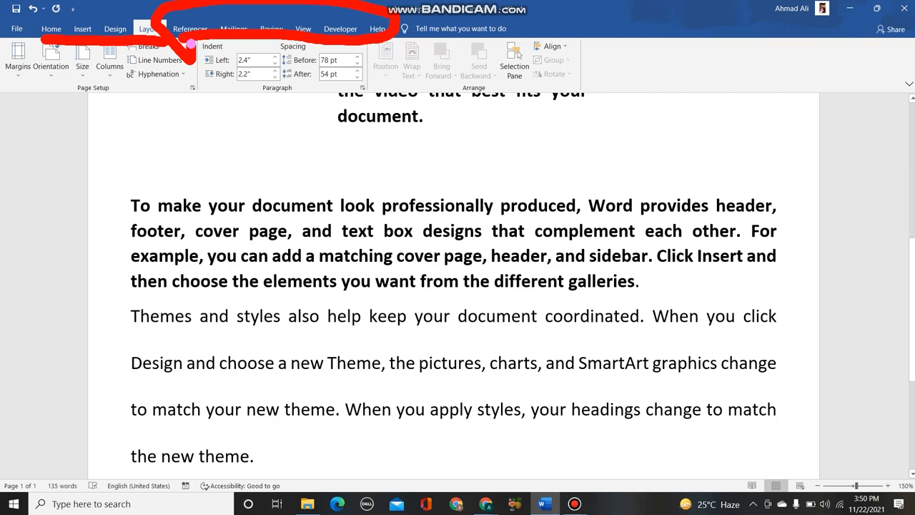
pyautogui.press('Escape')
# Check the document's print preview and return to the document
pyautogui.hotkey('ctrl', 'p')
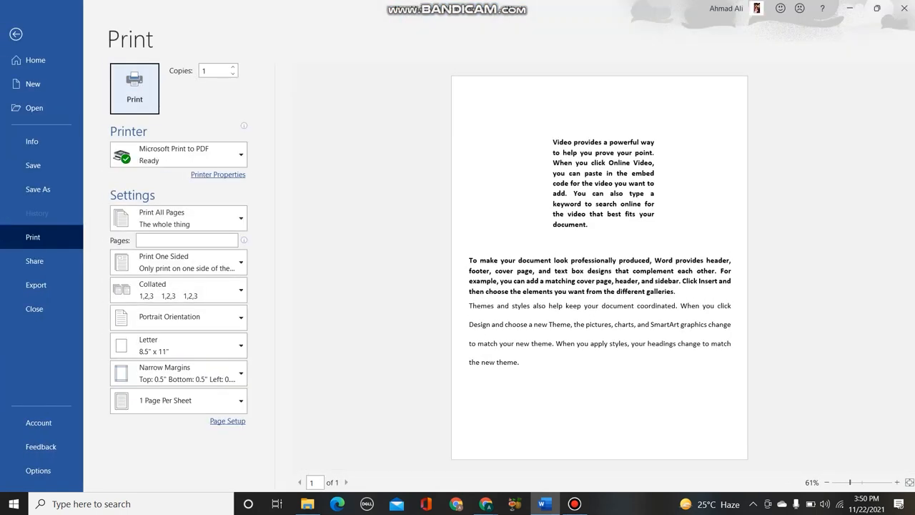
pyautogui.press('Escape')
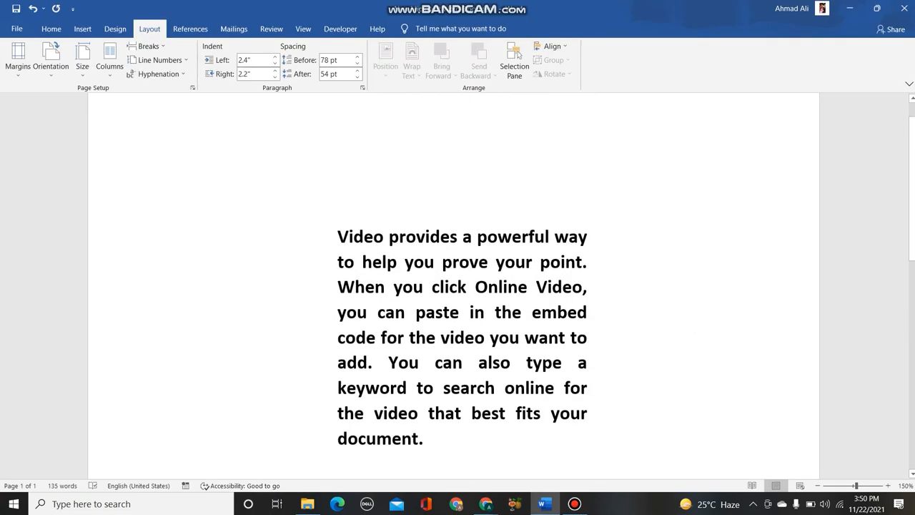